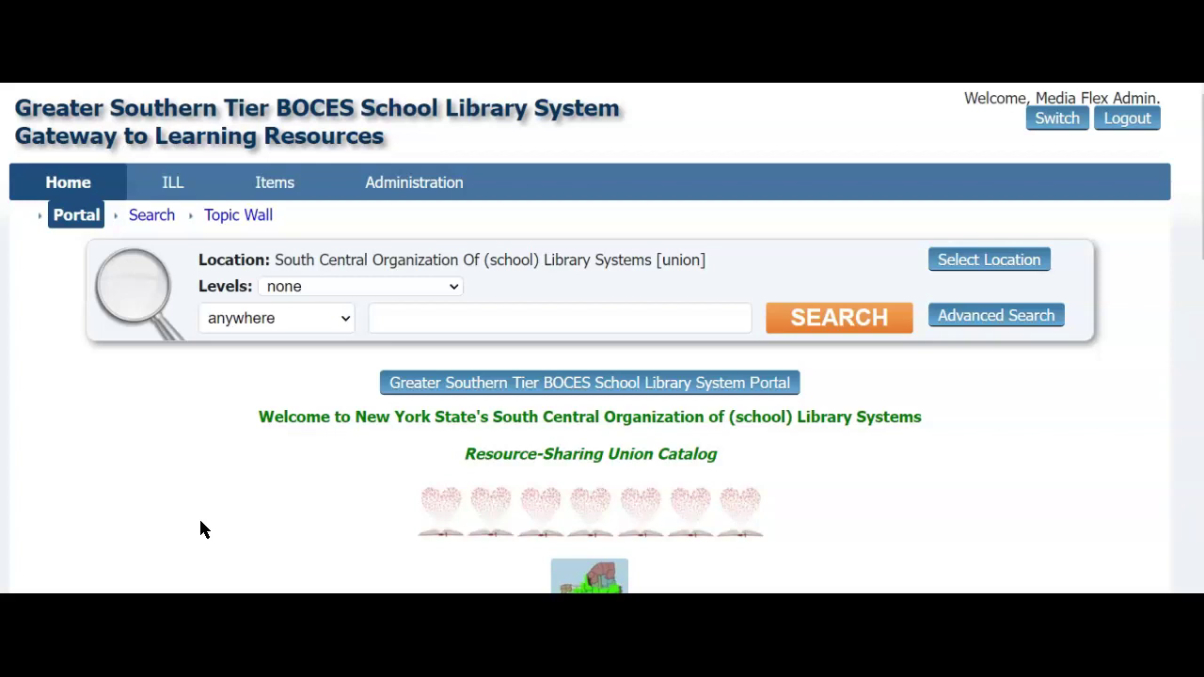
# Step: Set the catalog search location to the GST BOCES SLS system, with all districts and libraries included
pyautogui.click(225, 517)
pyautogui.moveTo(277, 256); pyautogui.dragTo(729, 263)
pyautogui.click(726, 265)
pyautogui.click(961, 270)
pyautogui.click(857, 217)
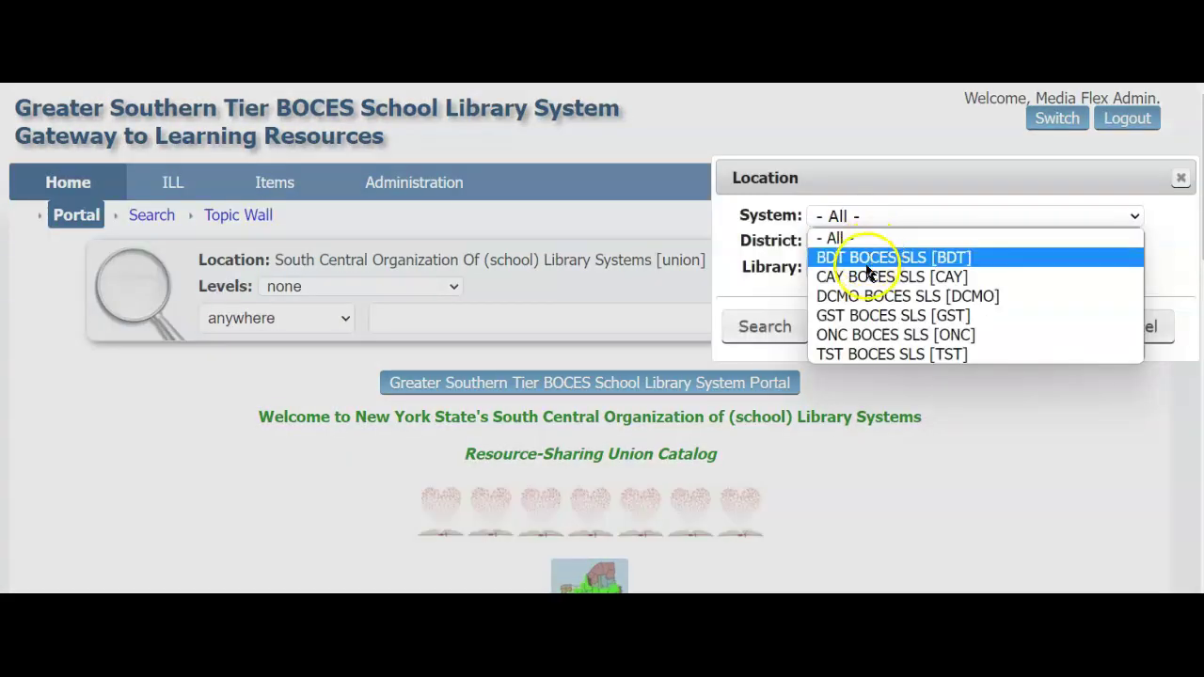
pyautogui.click(849, 321)
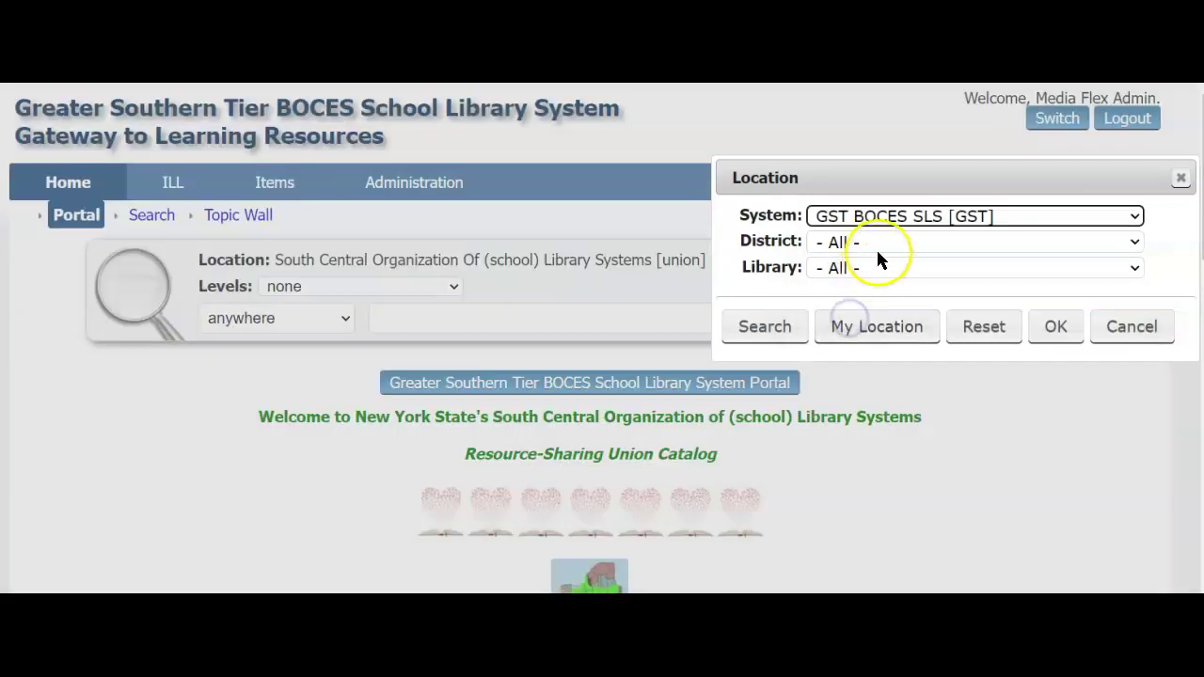
pyautogui.click(885, 219)
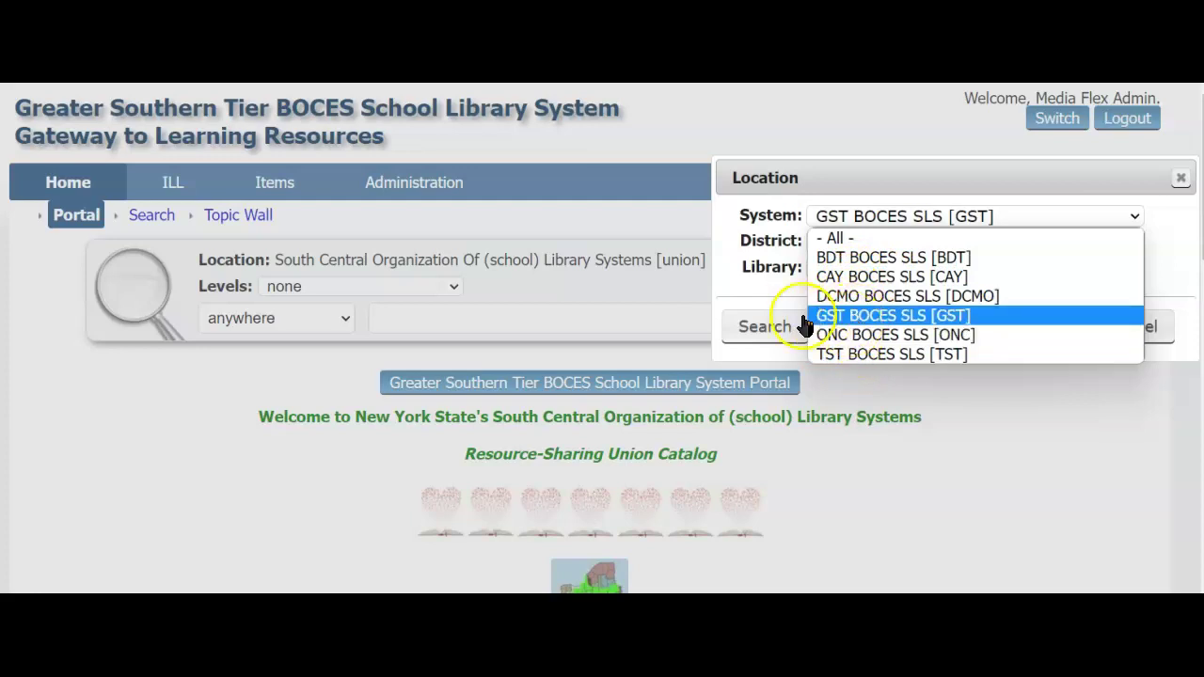
pyautogui.click(767, 244)
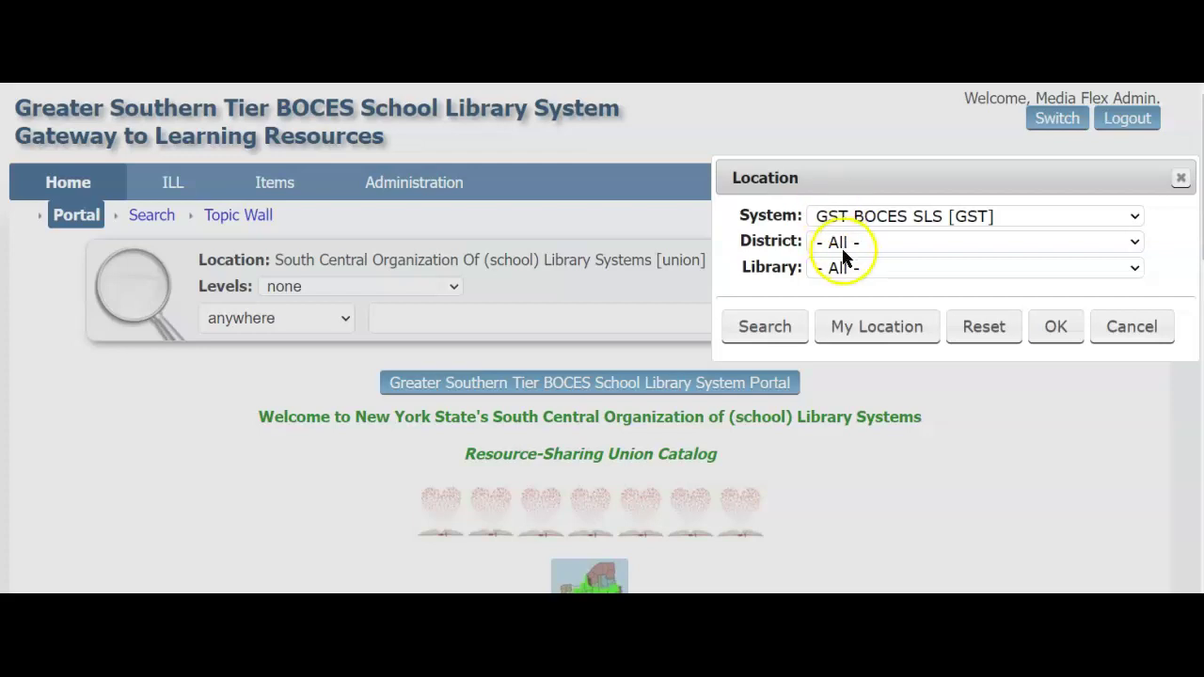
pyautogui.click(1052, 327)
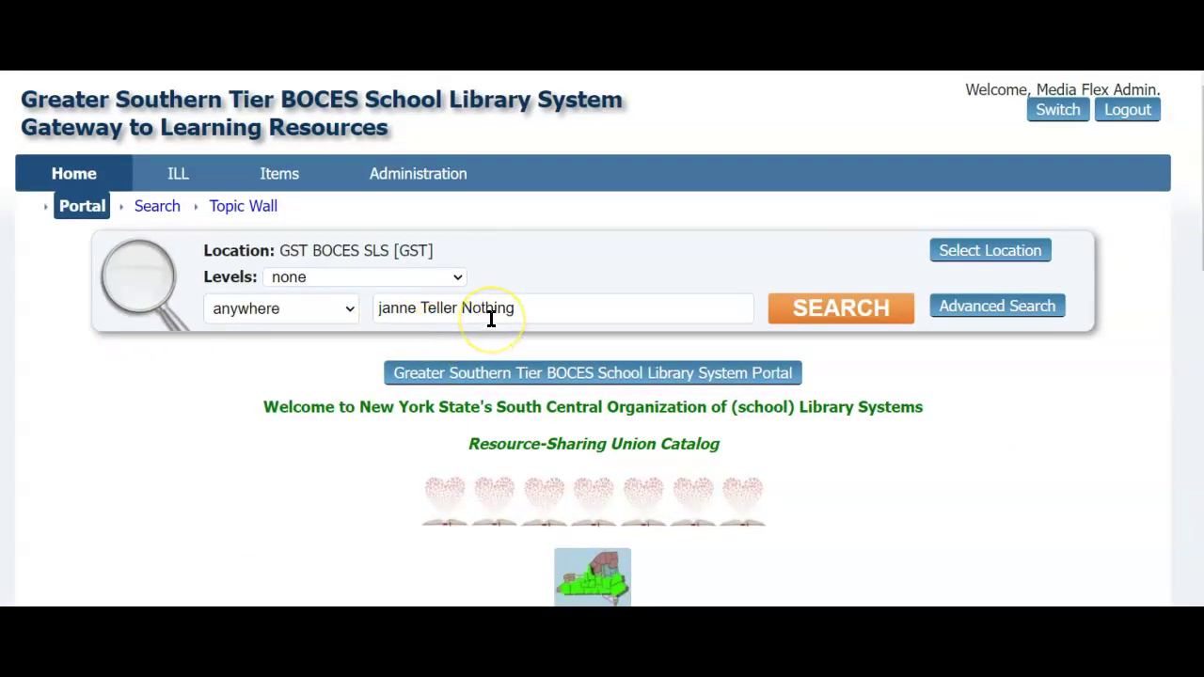
# Step: Search anywhere in the catalog records for "janne Teller Nothing"
pyautogui.click(350, 310)
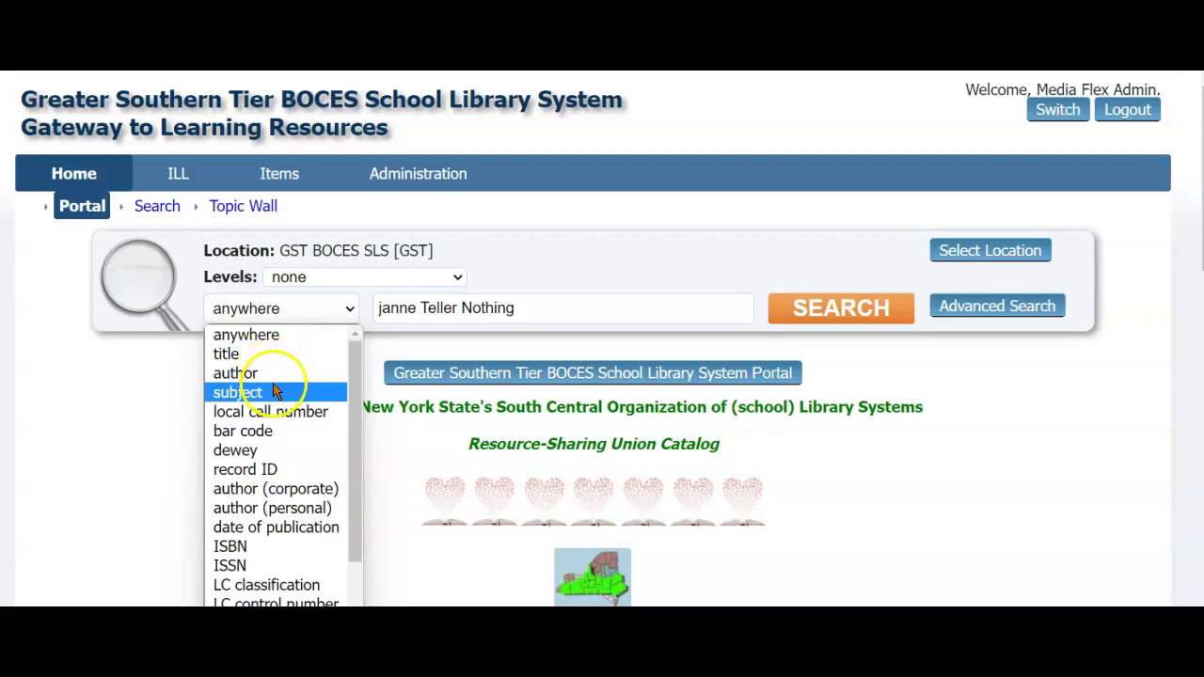
pyautogui.click(373, 339)
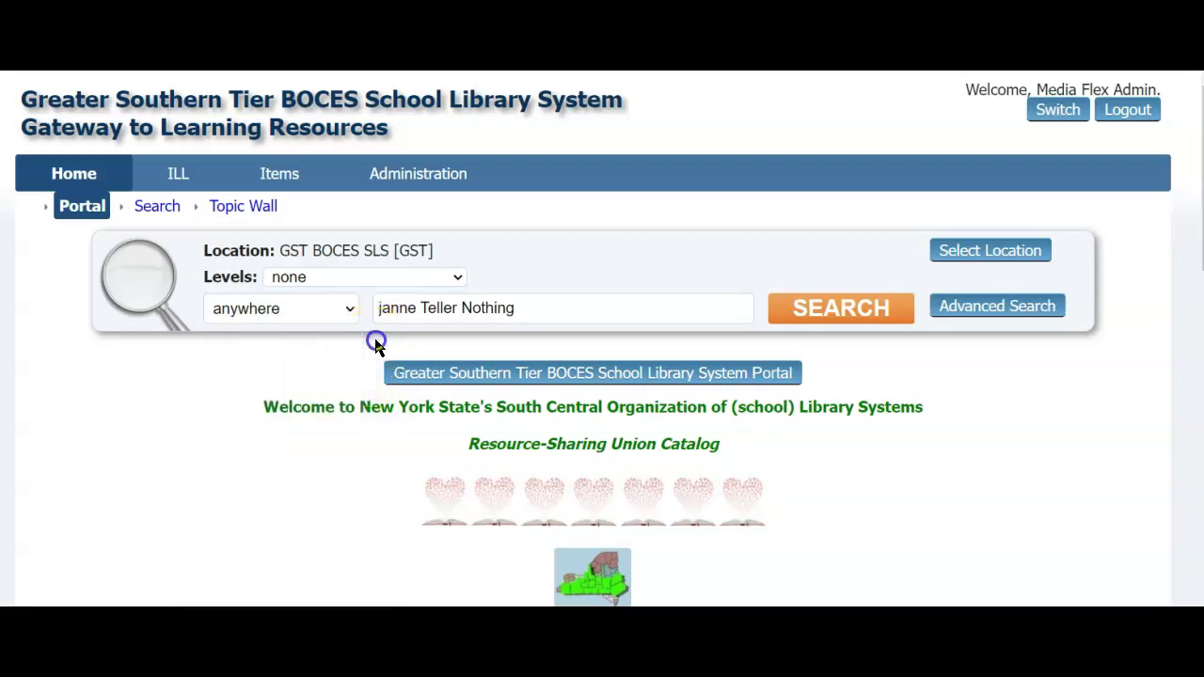
pyautogui.click(383, 320)
pyautogui.click(712, 309)
pyautogui.press('Return')
# Step: Examine which systems, districts and libraries hold the first two records of Nothing and their copy status
pyautogui.scroll(-3, 714, 310)
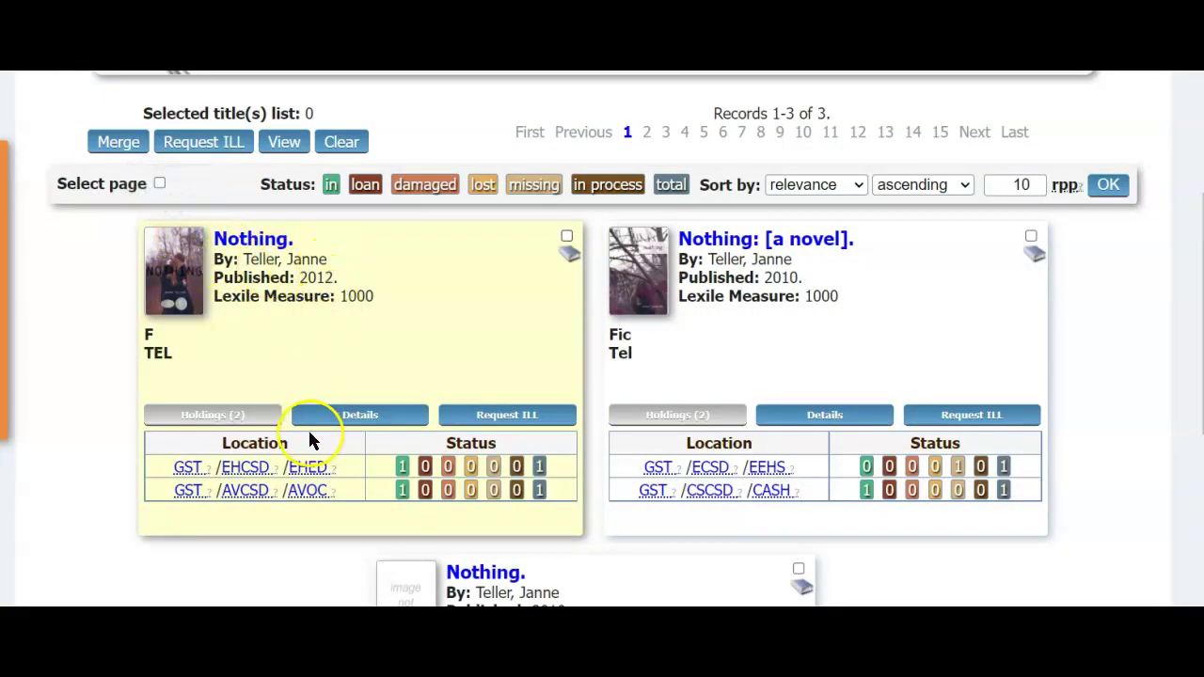
pyautogui.moveTo(193, 475)
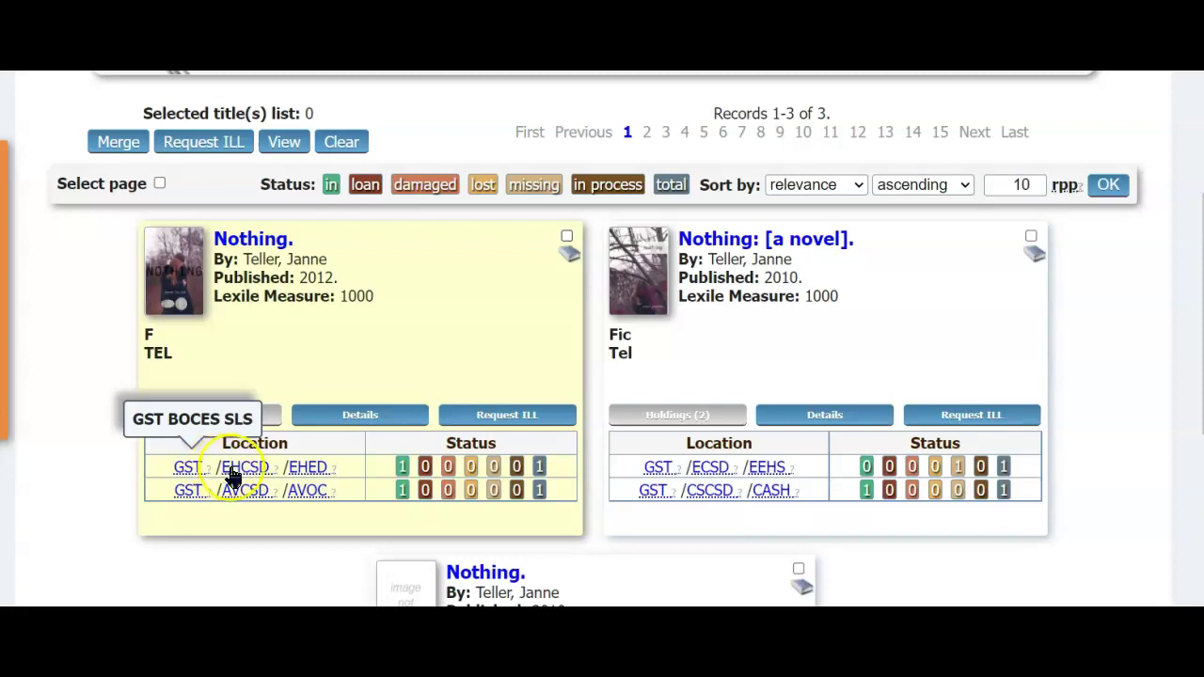
pyautogui.moveTo(237, 473)
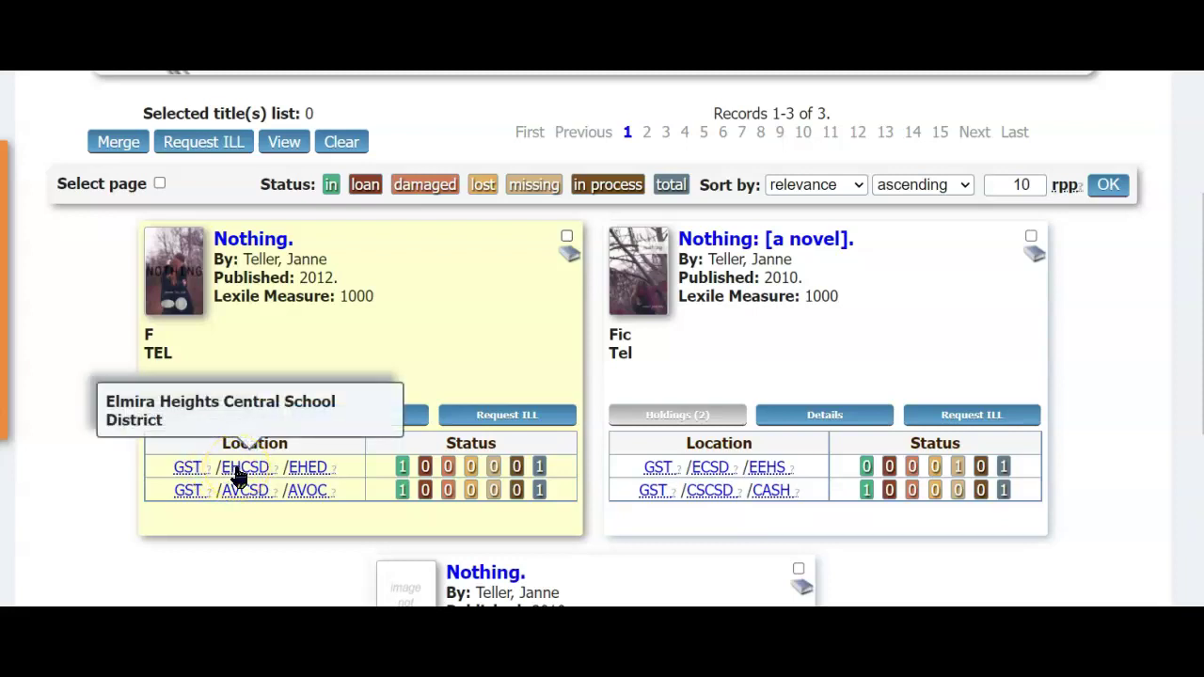
pyautogui.click(247, 472)
pyautogui.moveTo(314, 475)
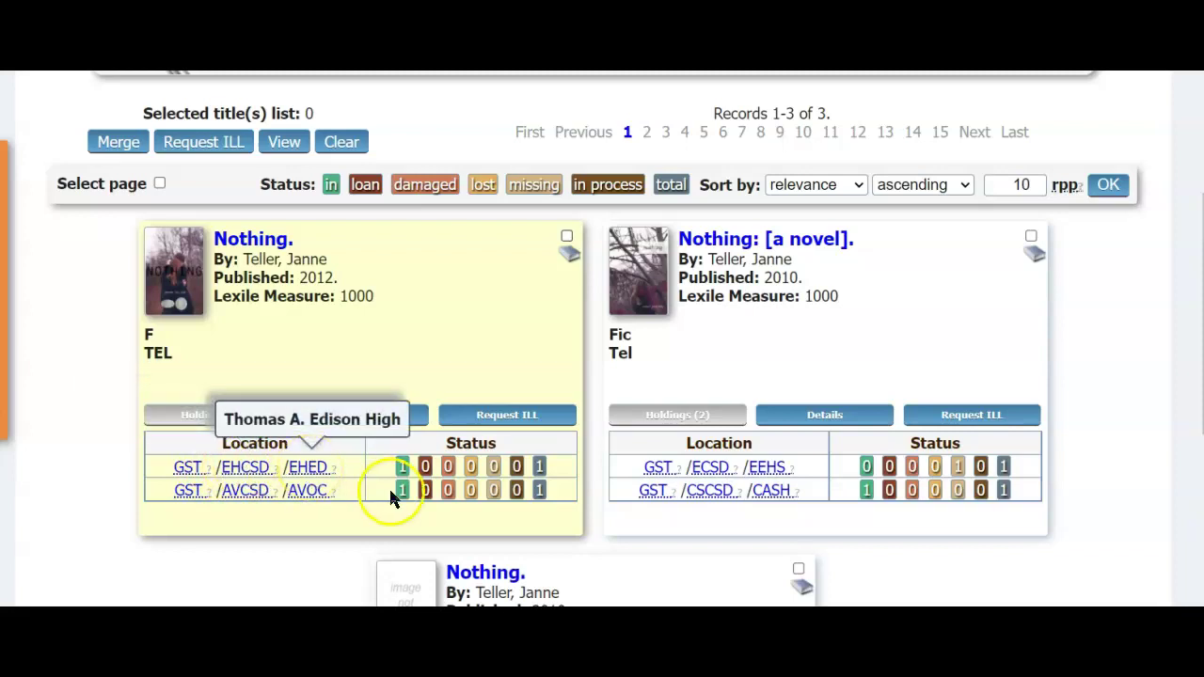
pyautogui.moveTo(662, 480)
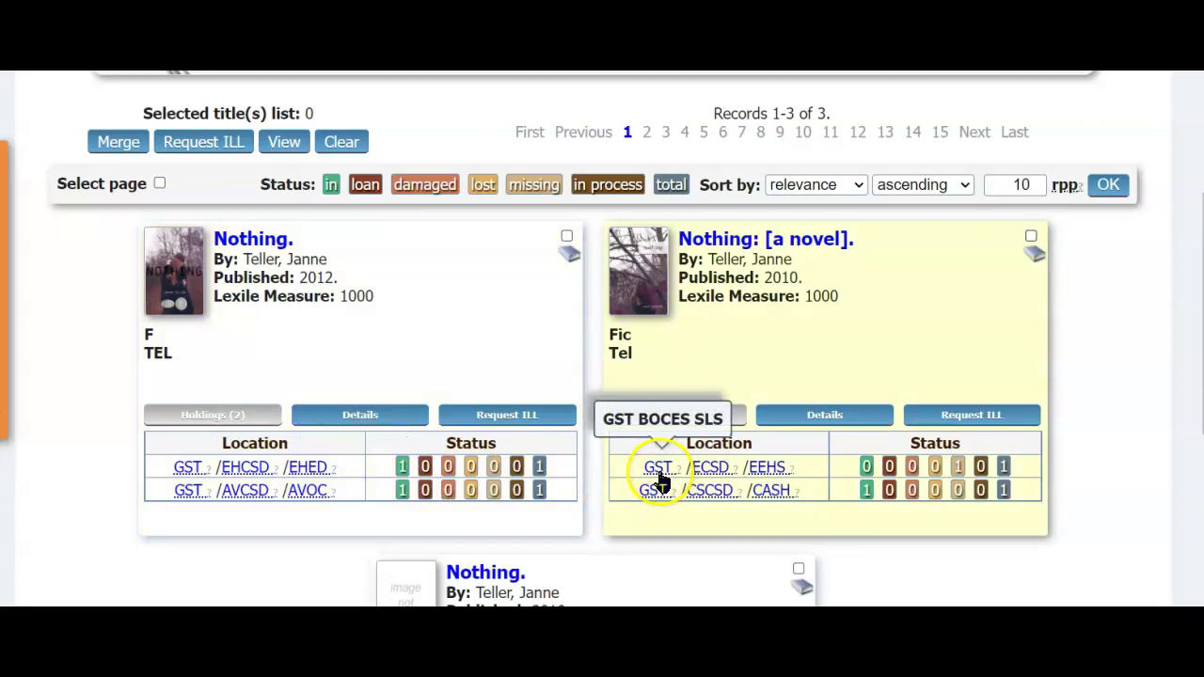
pyautogui.click(706, 477)
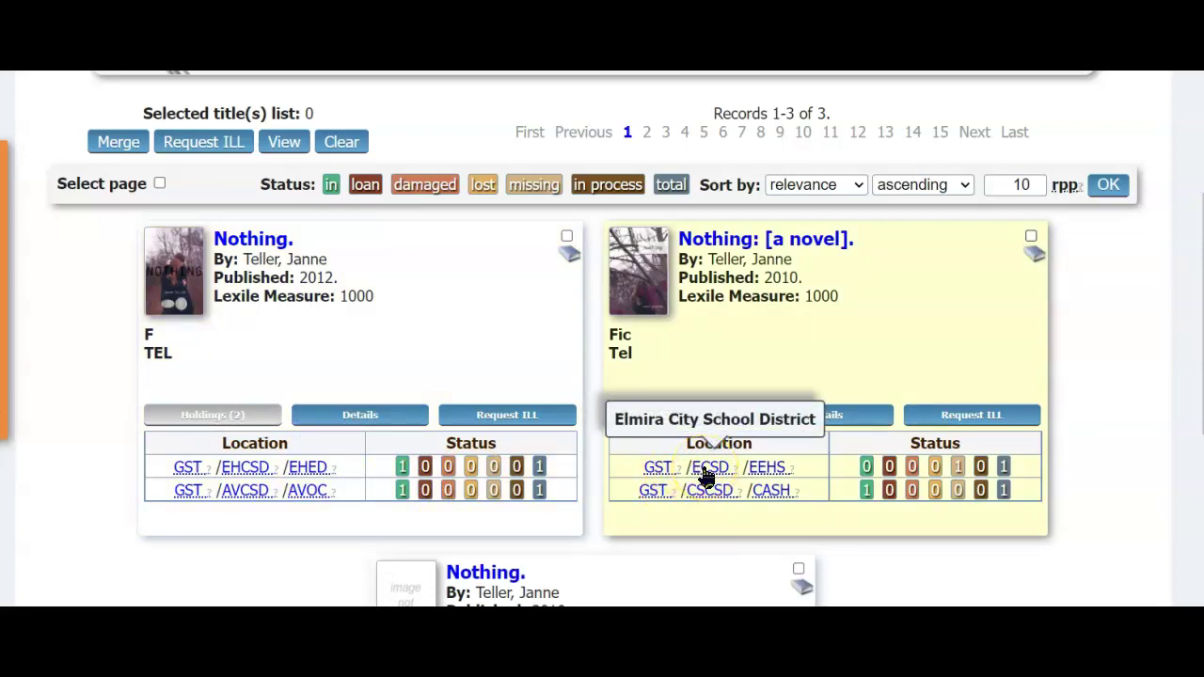
pyautogui.moveTo(768, 473)
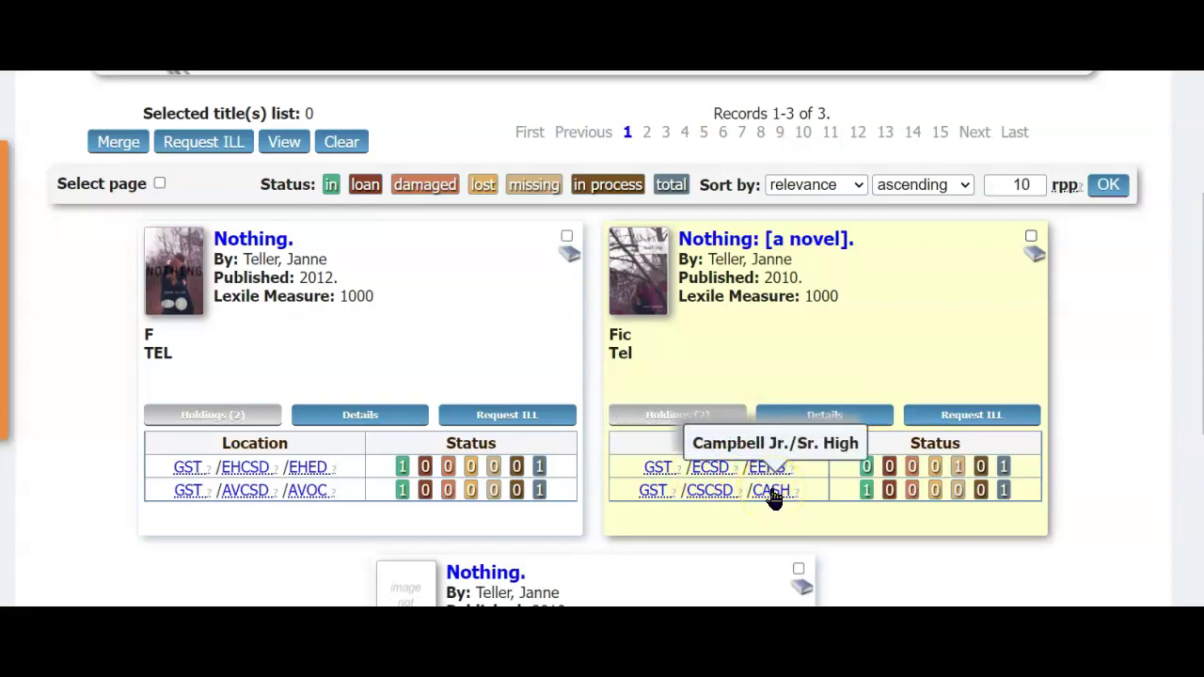
# Step: Start an ILL request for the 2010 record of Nothing without a cover image, choosing Horseheads Middle as the responder
pyautogui.scroll(-3, 874, 563)
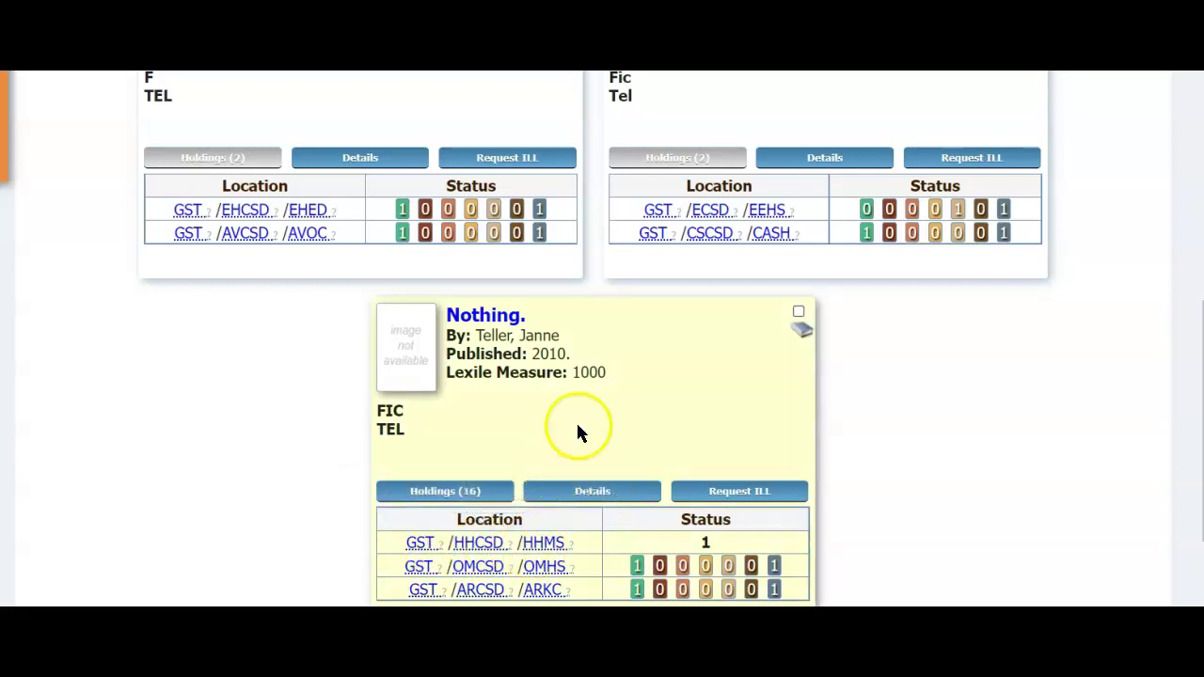
pyautogui.click(743, 499)
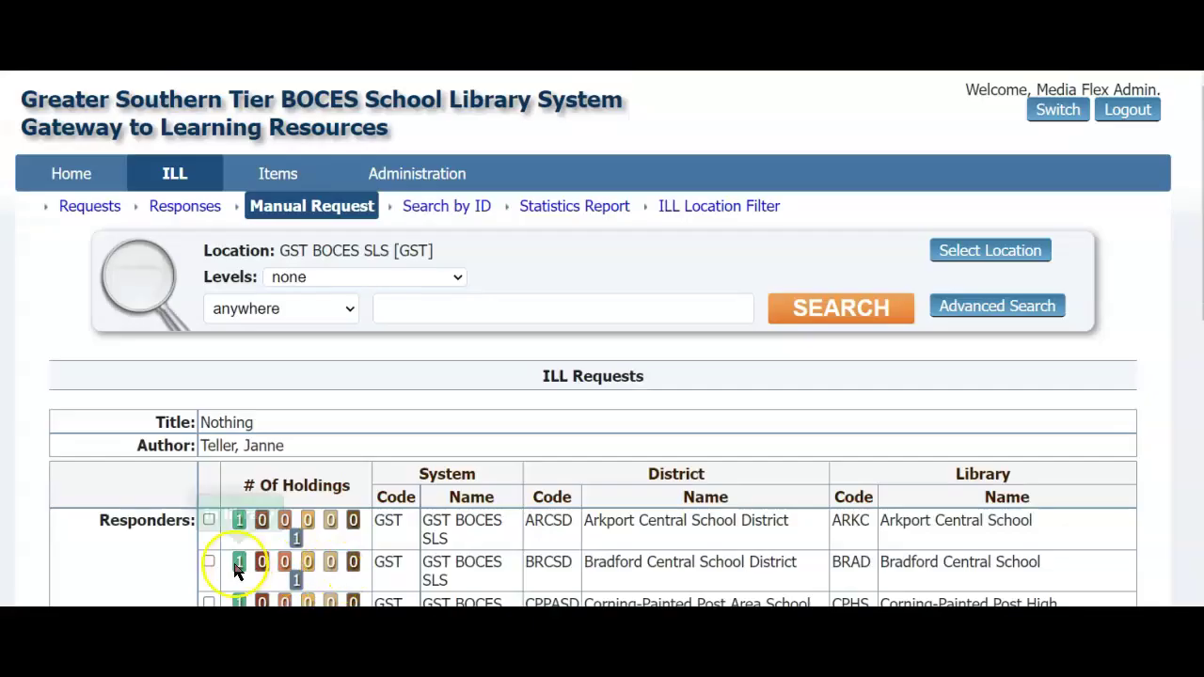
pyautogui.scroll(-3, 29, 395)
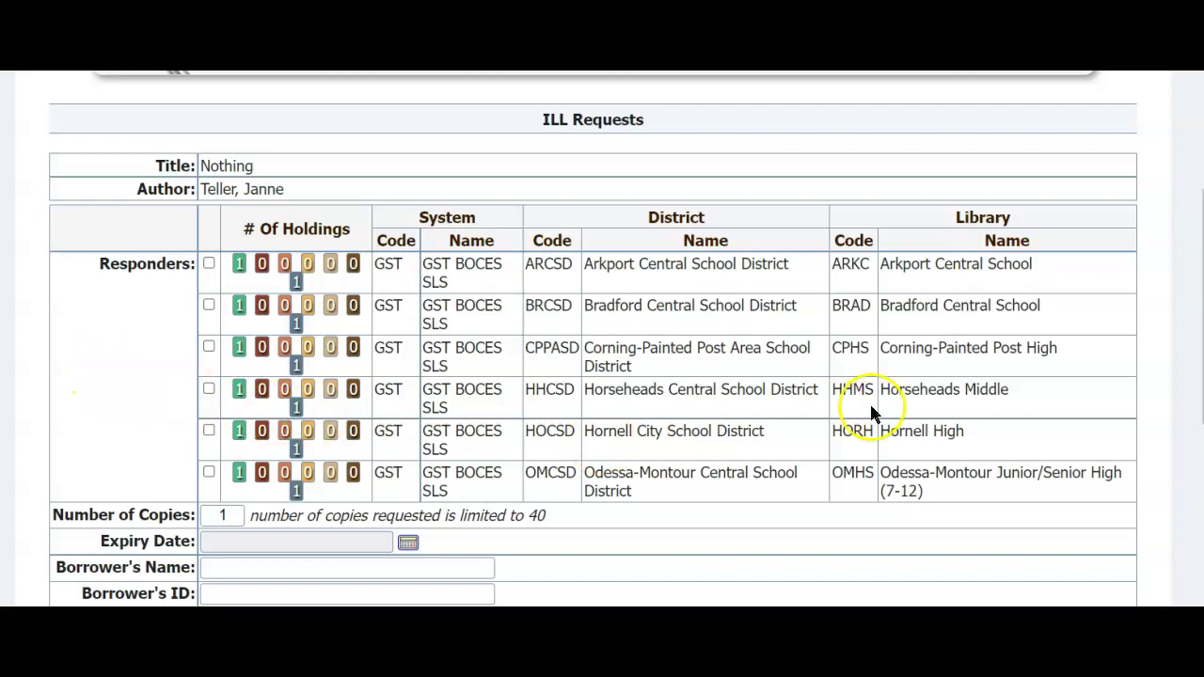
pyautogui.moveTo(877, 391); pyautogui.dragTo(1050, 401)
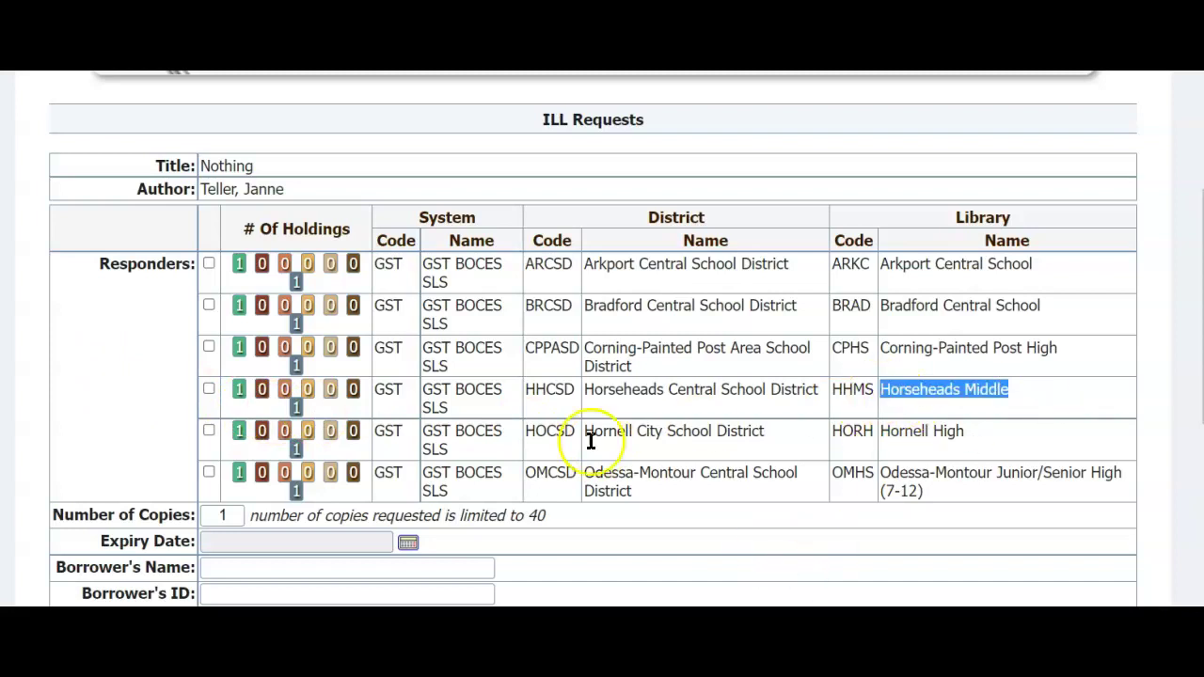
pyautogui.click(209, 390)
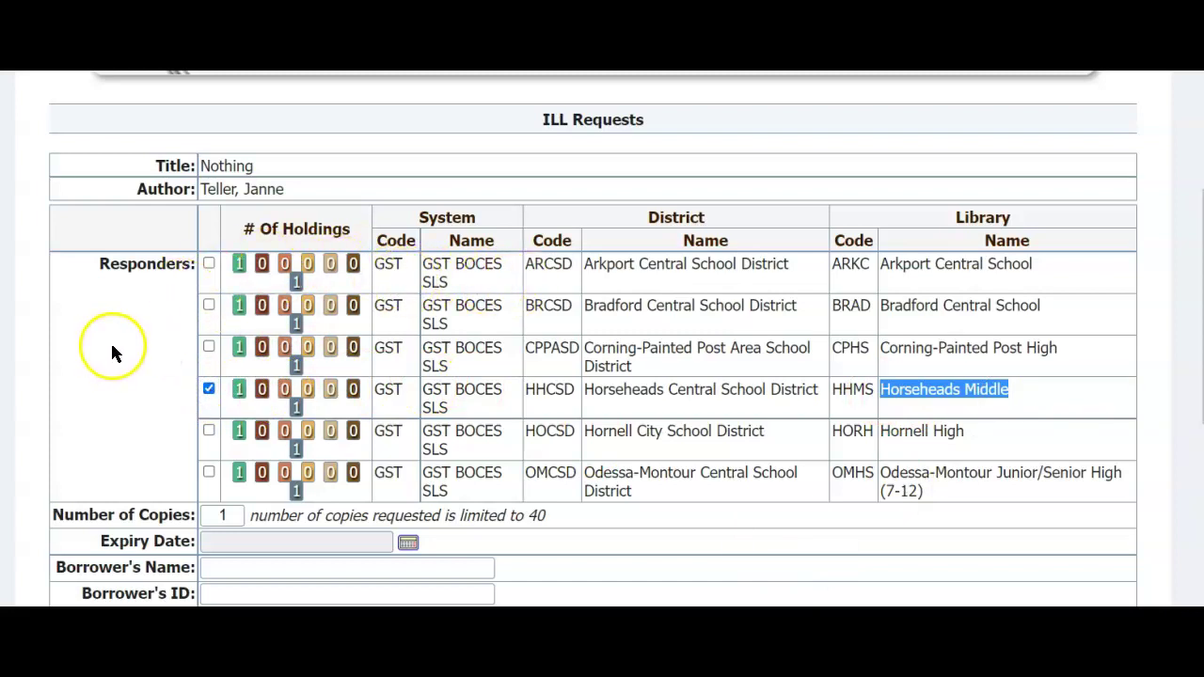
# Step: Set the request's expiry date to 2022-02-28 and enter the borrower's name
pyautogui.scroll(-3, 110, 342)
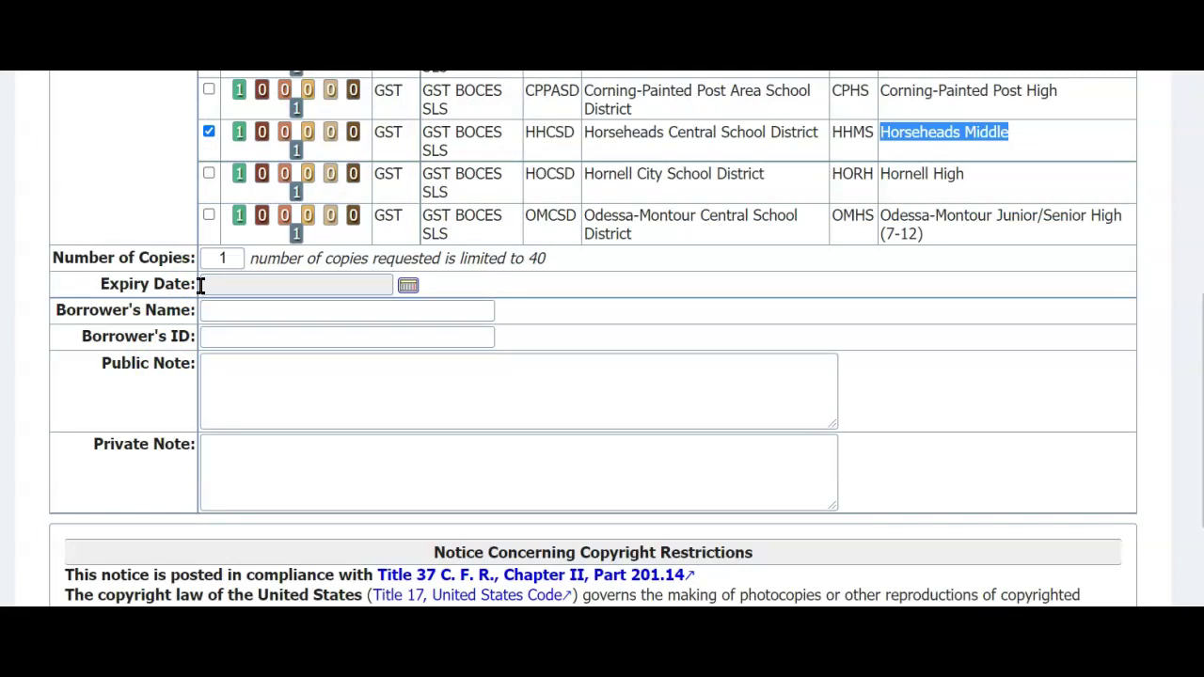
pyautogui.click(409, 288)
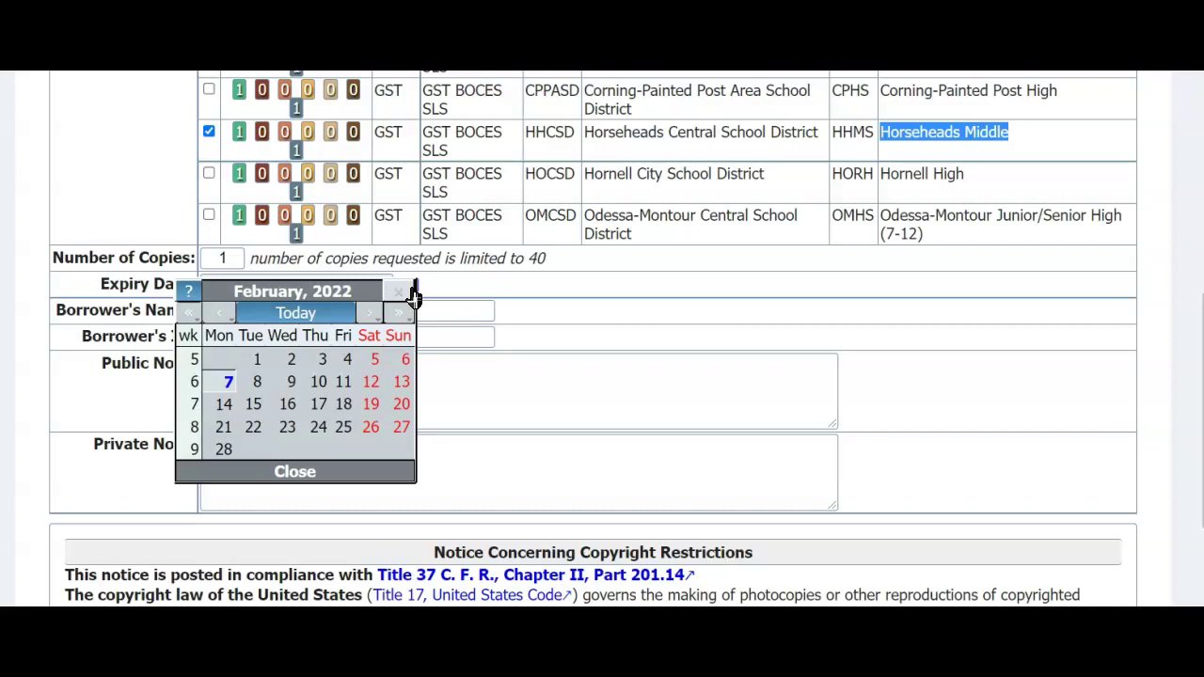
pyautogui.click(224, 452)
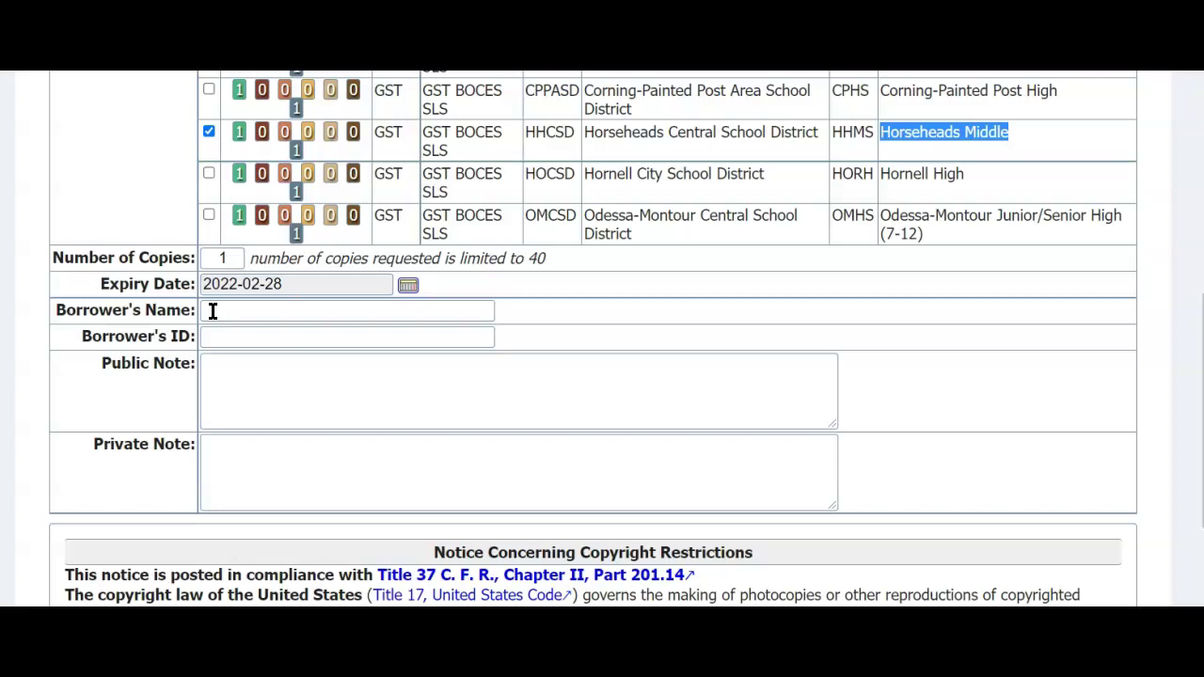
pyautogui.click(213, 312)
pyautogui.write('J')
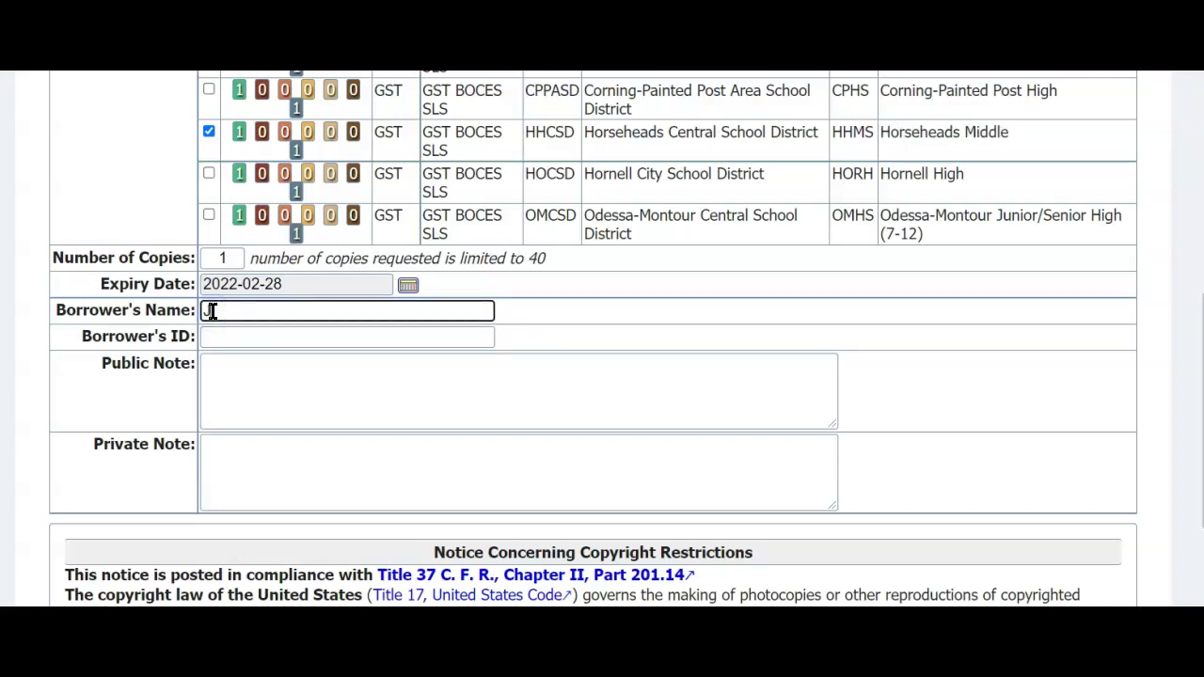
pyautogui.write('ohn S.')
# Step: Add the private note "Please Ignore this Request as it for a Tutorial on Requesting Books via ILL", signed with the sender's name
pyautogui.scroll(2, 222, 336)
pyautogui.click(240, 501)
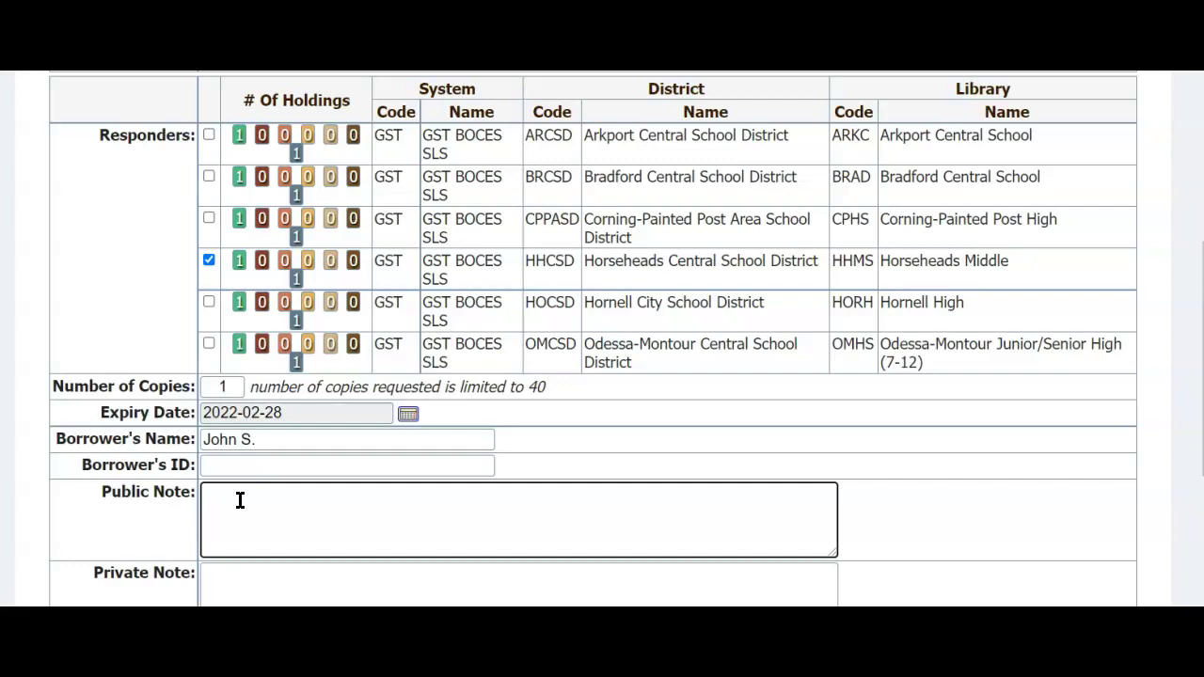
pyautogui.scroll(-2, 240, 501)
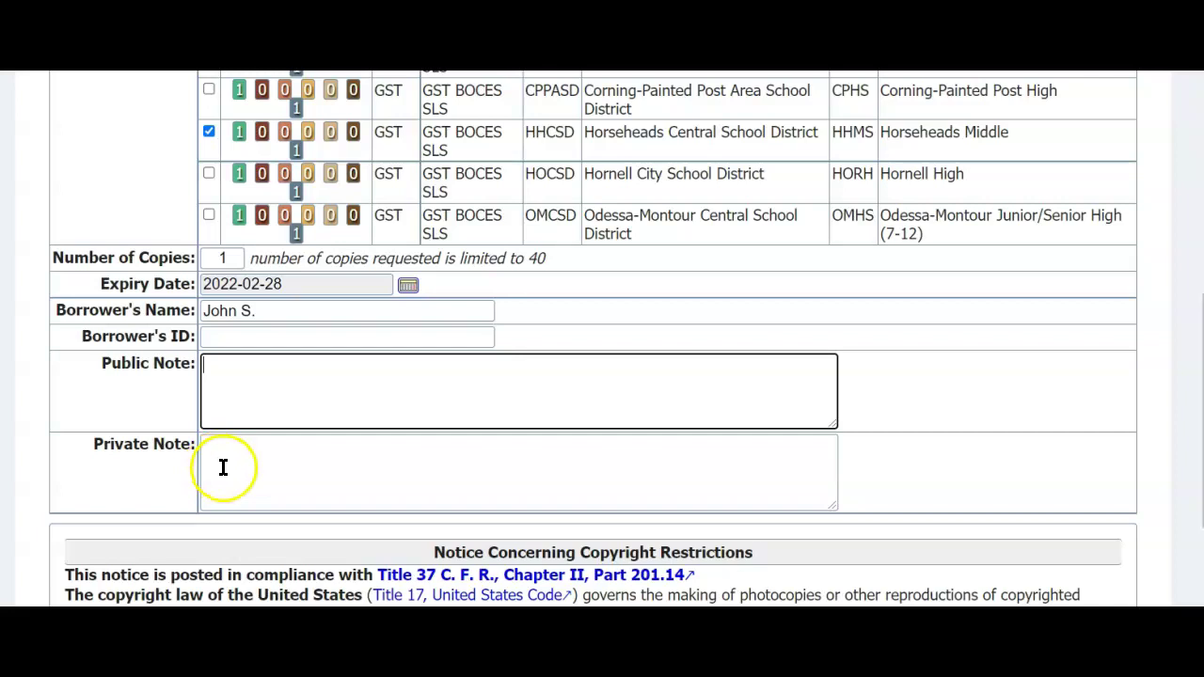
pyautogui.scroll(2, 218, 468)
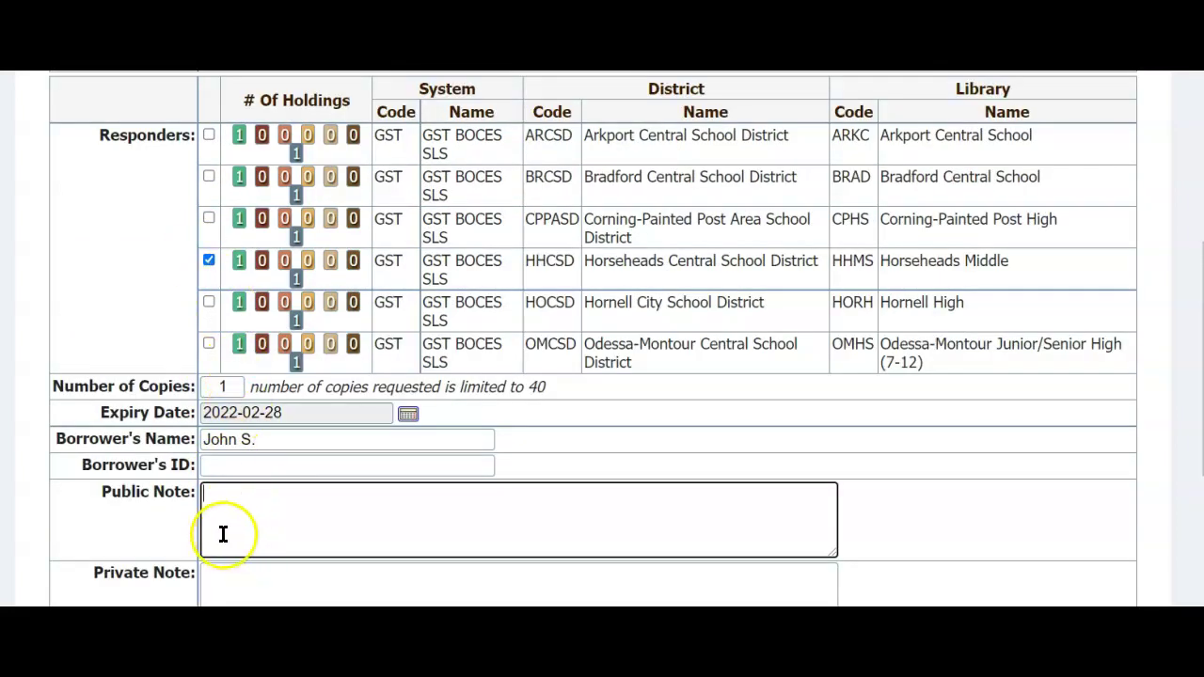
pyautogui.click(214, 582)
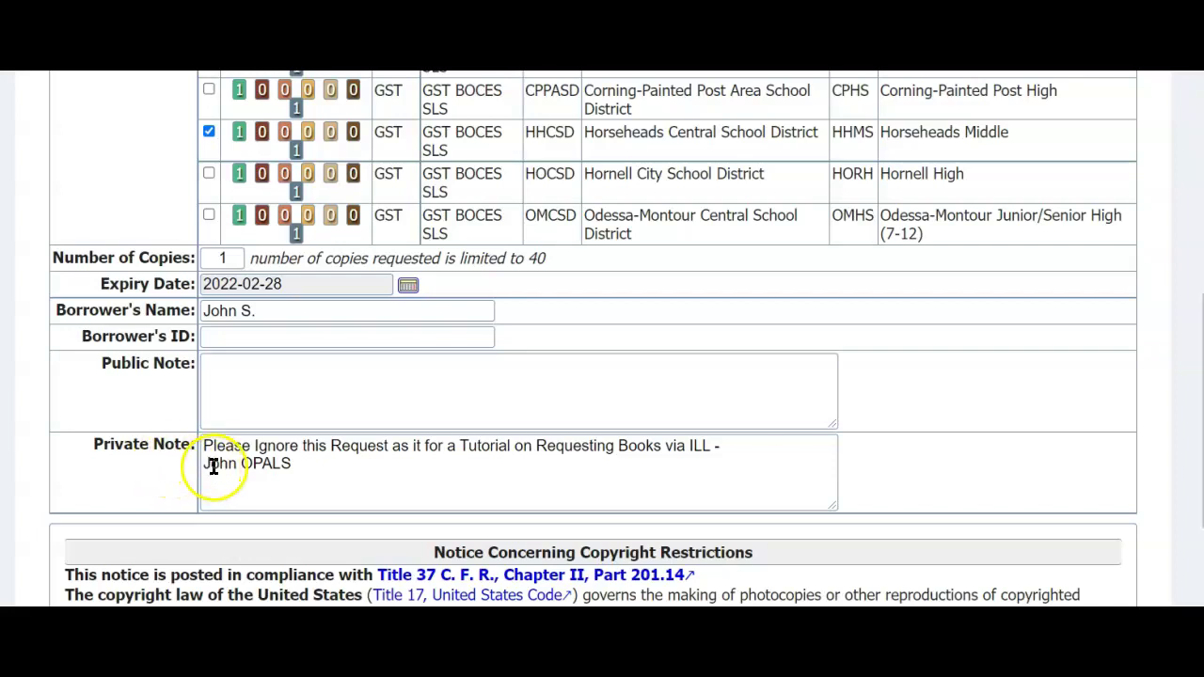
# Step: Submit the completed ILL request below the copyright restrictions notice
pyautogui.scroll(-2, 207, 487)
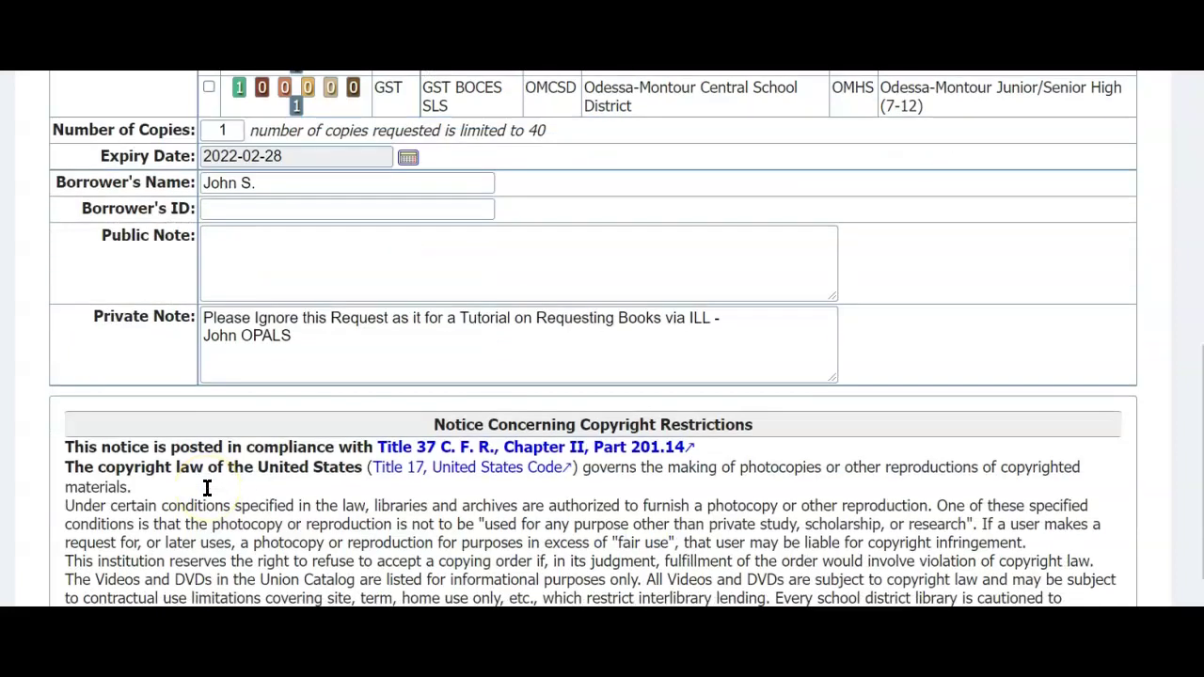
pyautogui.scroll(-2, 207, 487)
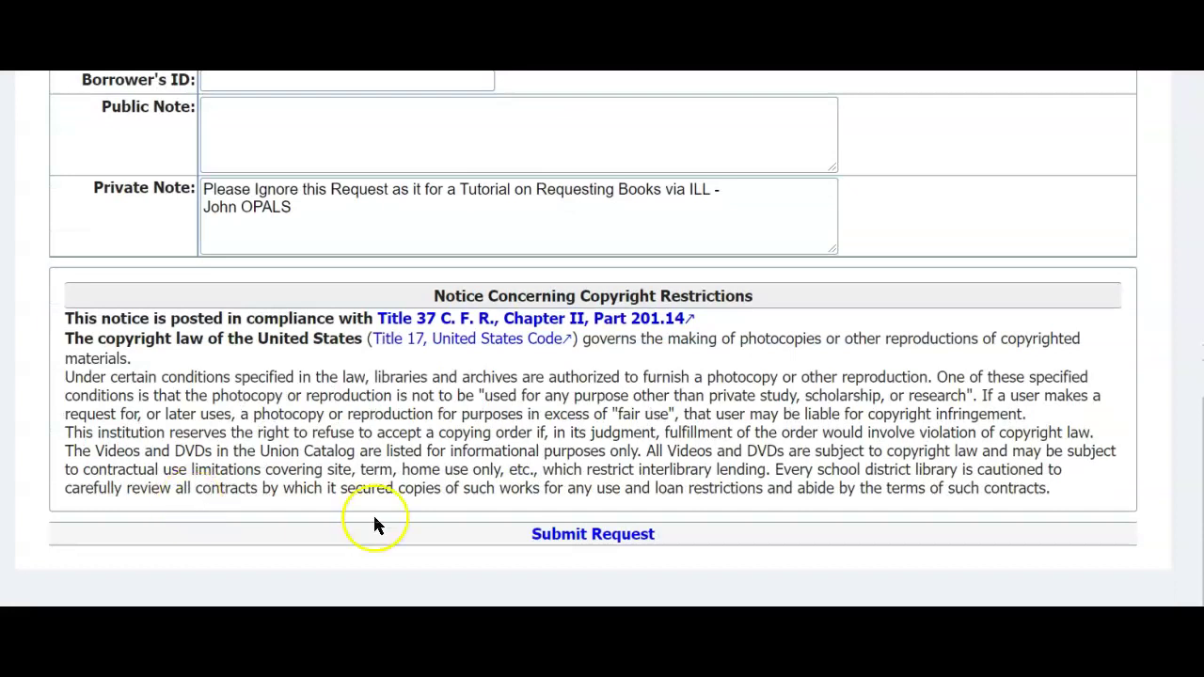
pyautogui.click(557, 536)
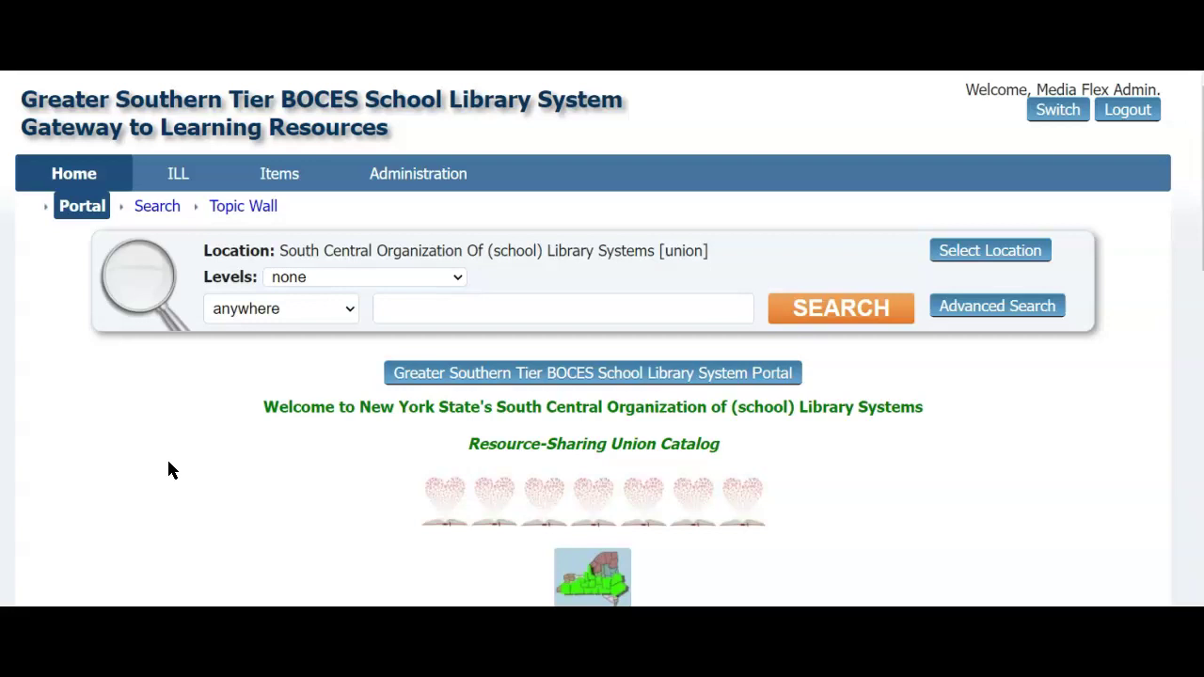
# Step: Review the list of outgoing ILL requests and the submitted request's confirmation with its e-mail recipients
pyautogui.click(178, 175)
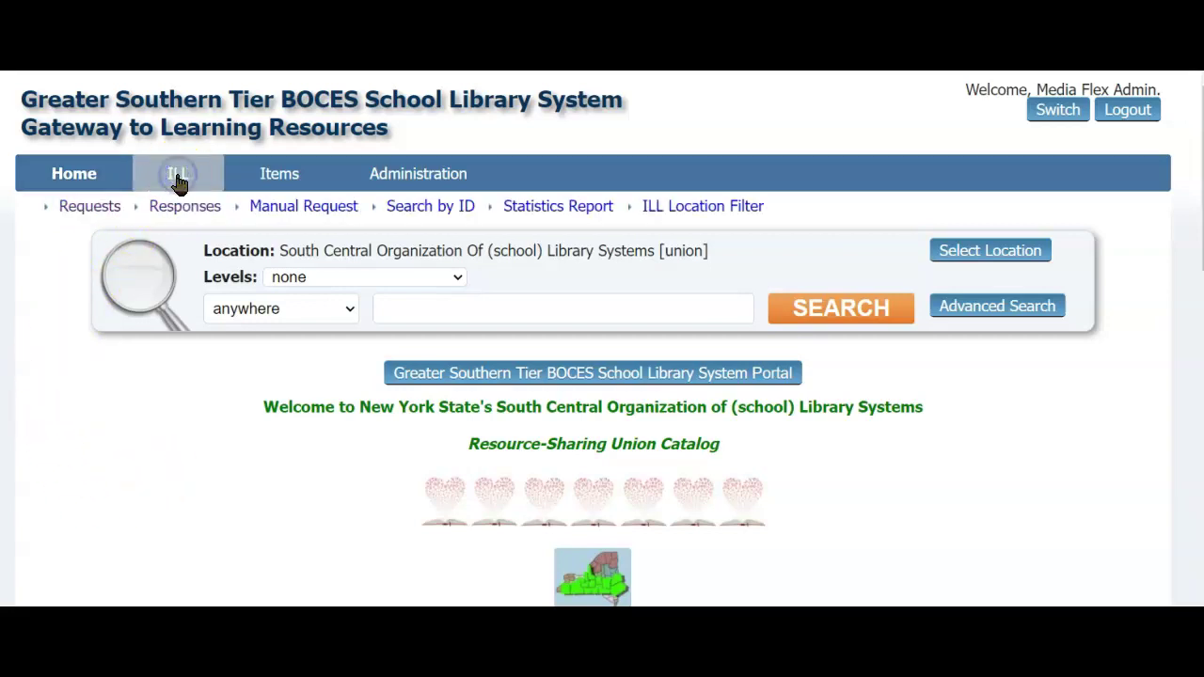
pyautogui.click(83, 212)
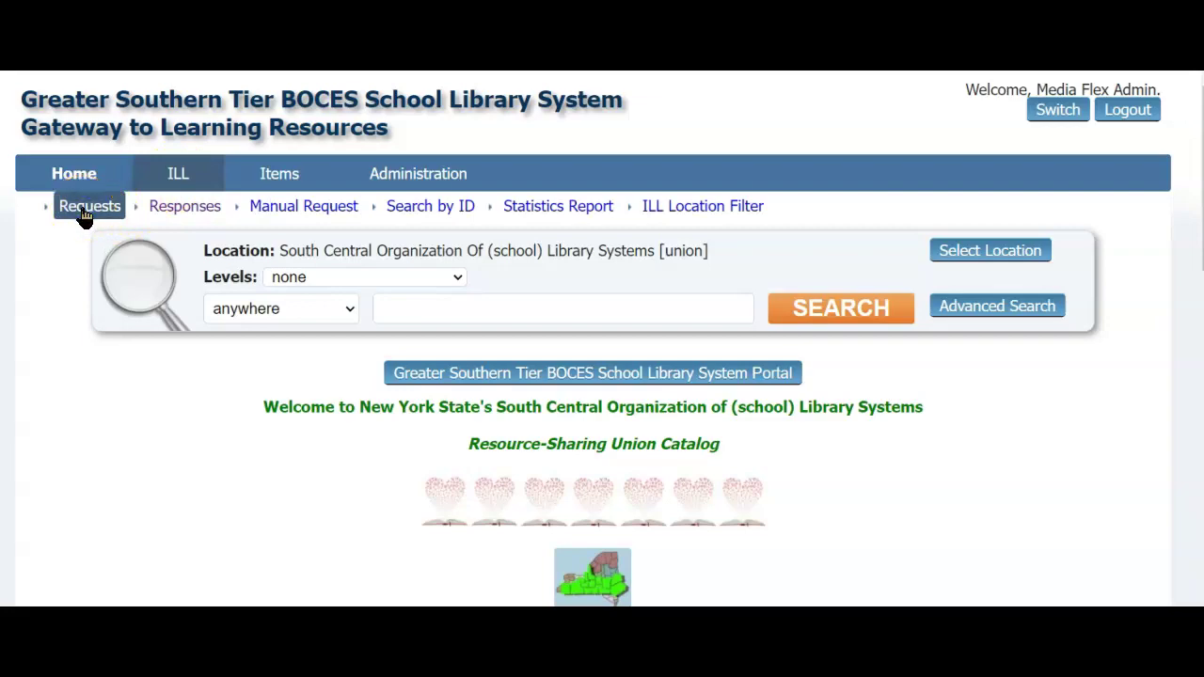
pyautogui.scroll(-1, 70, 394)
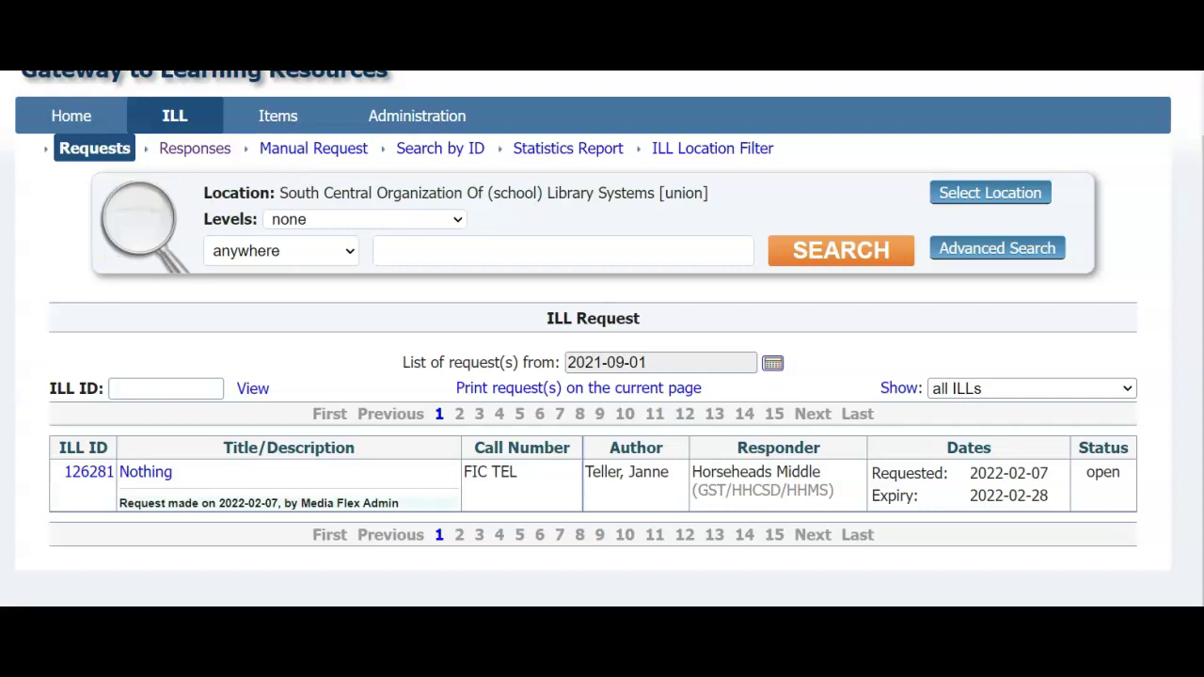
pyautogui.click(559, 532)
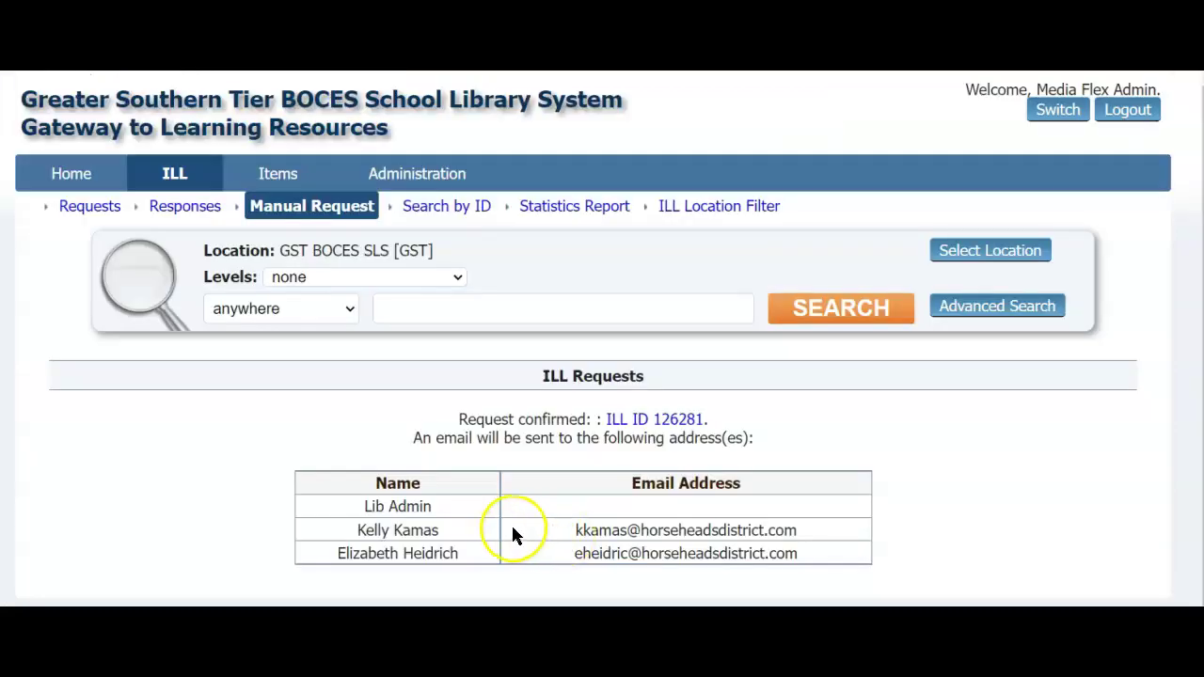
pyautogui.scroll(-1, 223, 417)
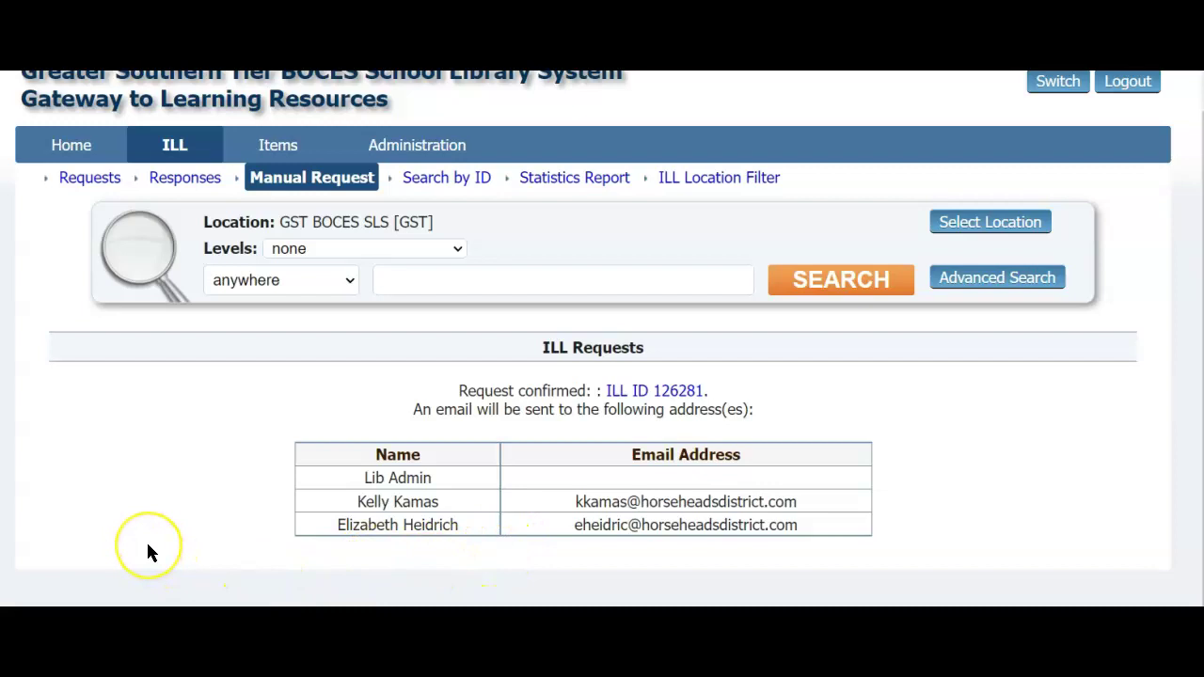
# Step: Open the search location selection and widen the system to All
pyautogui.scroll(1, 148, 553)
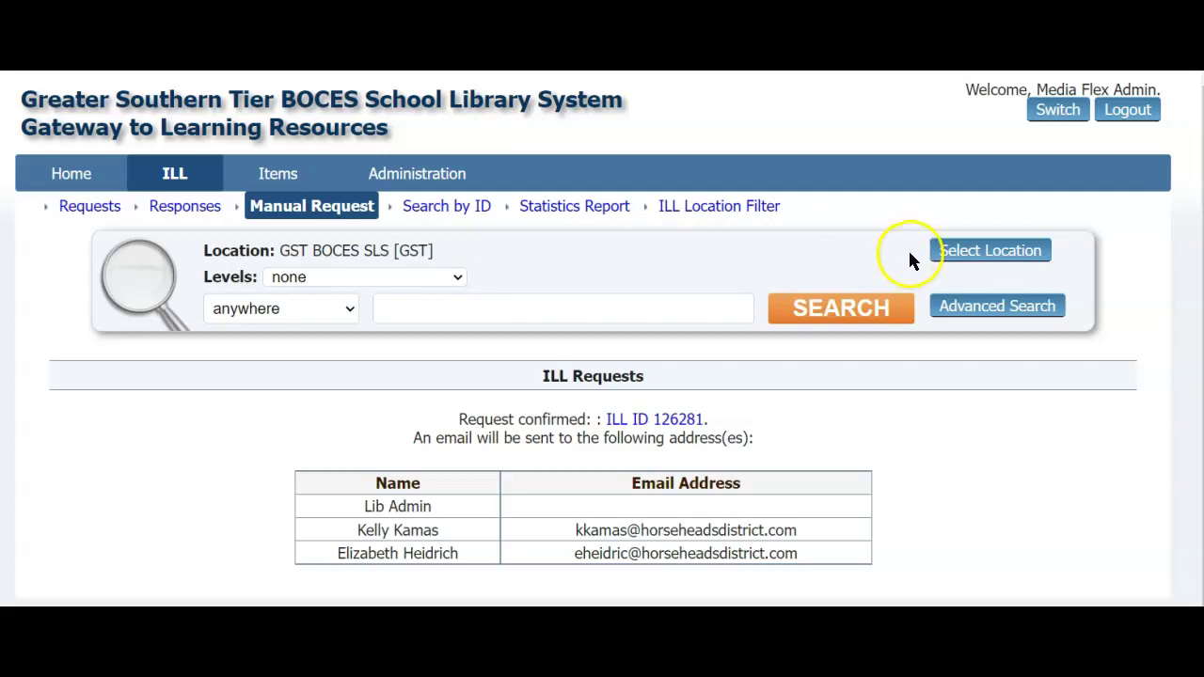
pyautogui.click(959, 252)
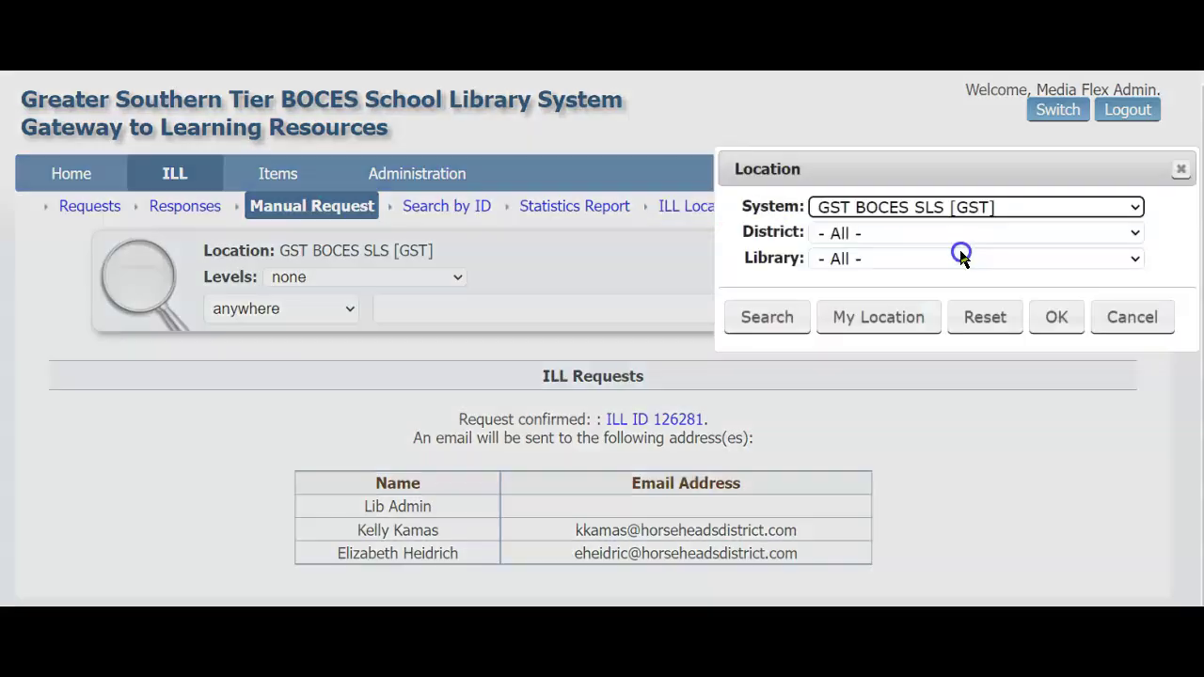
pyautogui.click(899, 207)
pyautogui.click(858, 228)
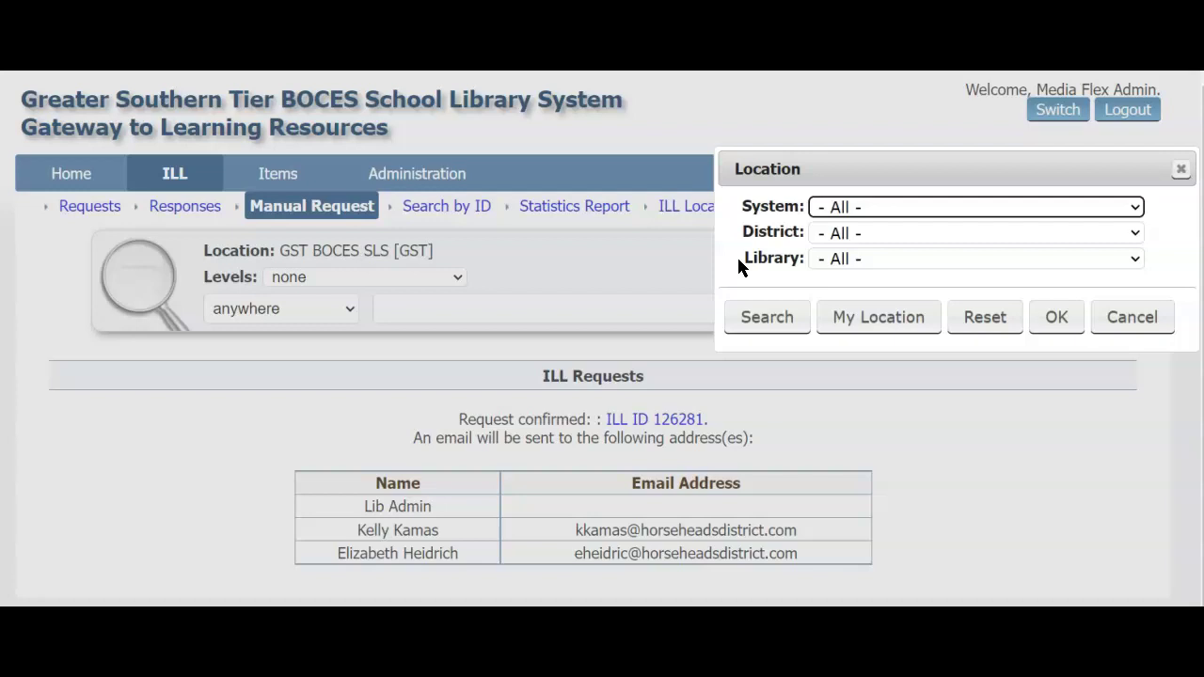
# Step: Set the search location's system to GST BOCES SLS [GST] and its district to Corning-Painted Post Area School District [CPPASD]
pyautogui.click(871, 207)
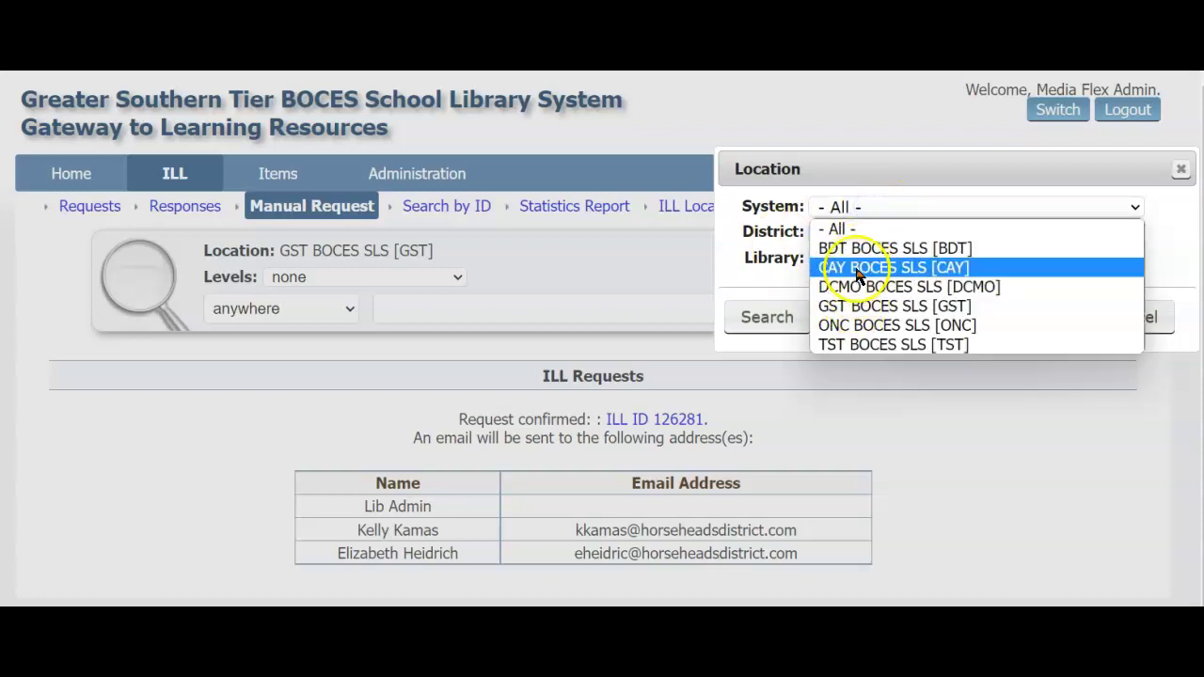
pyautogui.click(698, 228)
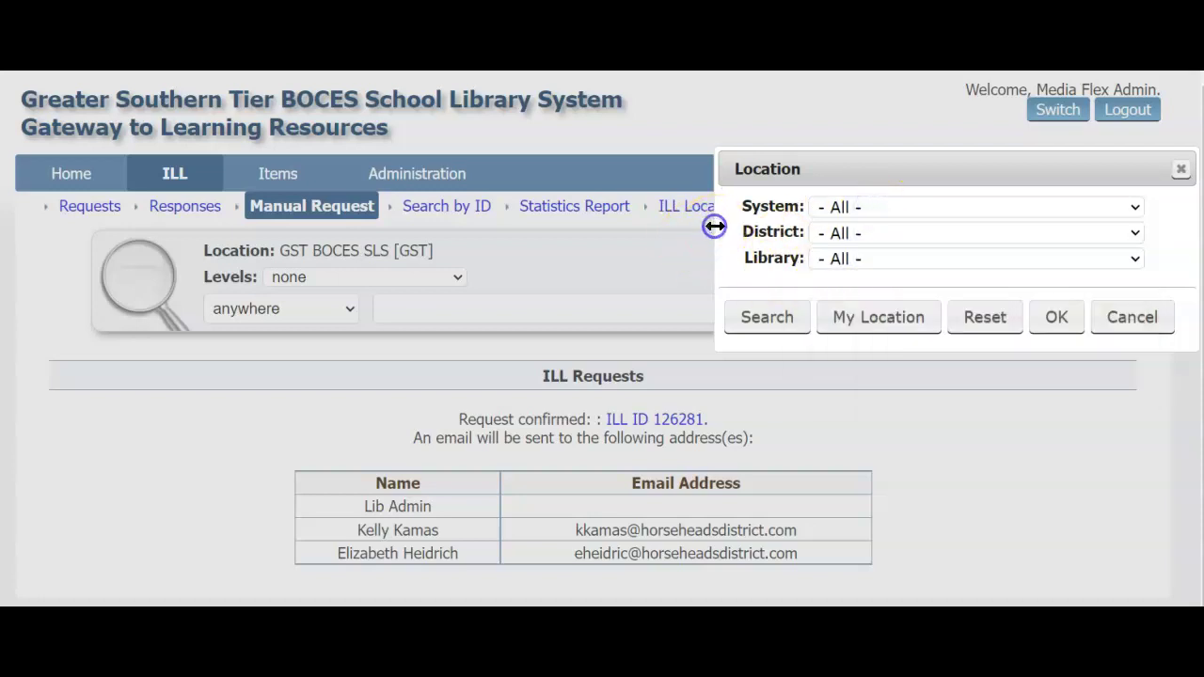
pyautogui.click(831, 242)
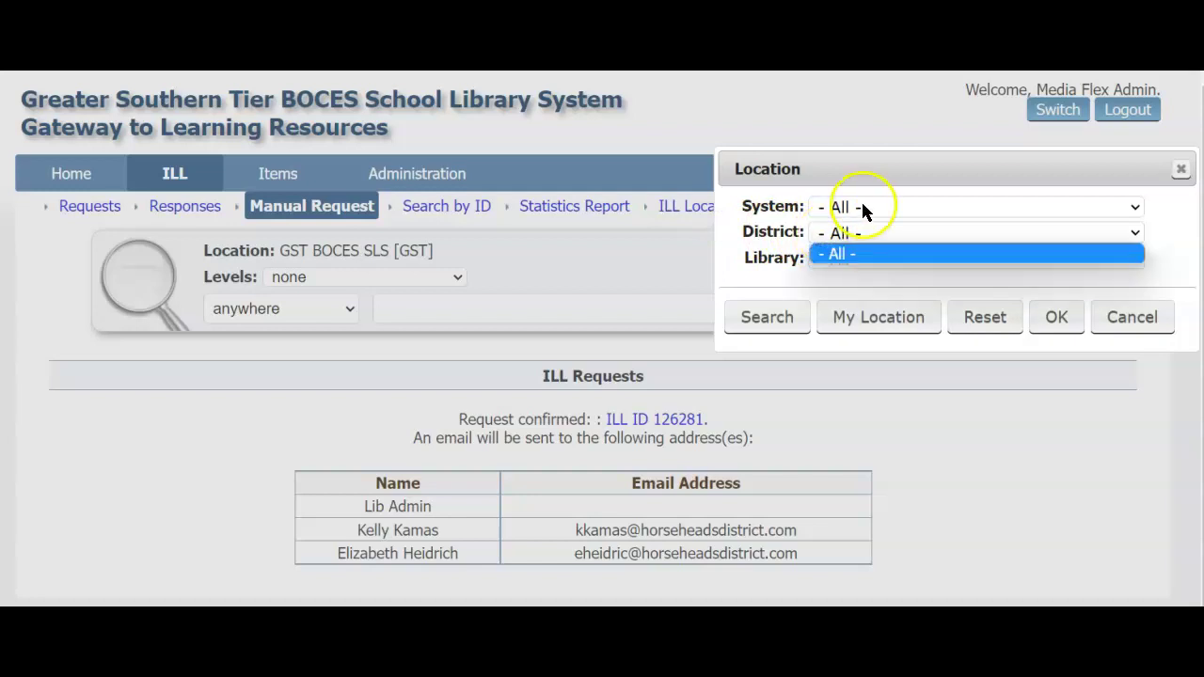
pyautogui.click(863, 206)
pyautogui.click(863, 307)
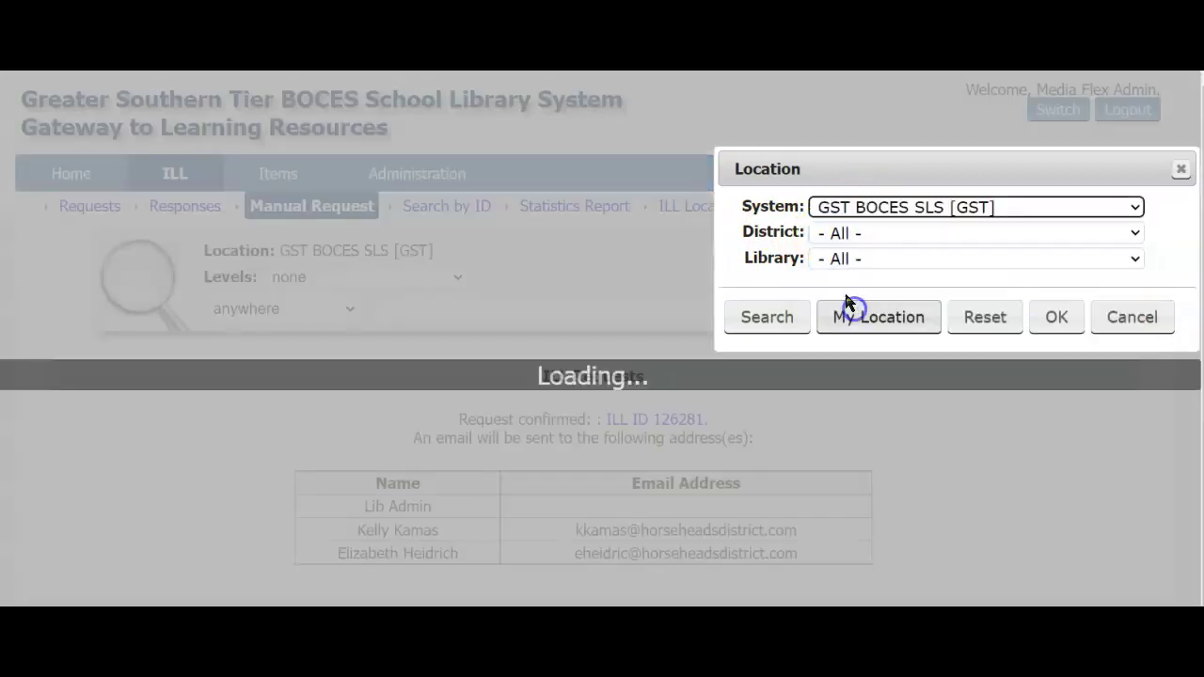
pyautogui.click(858, 235)
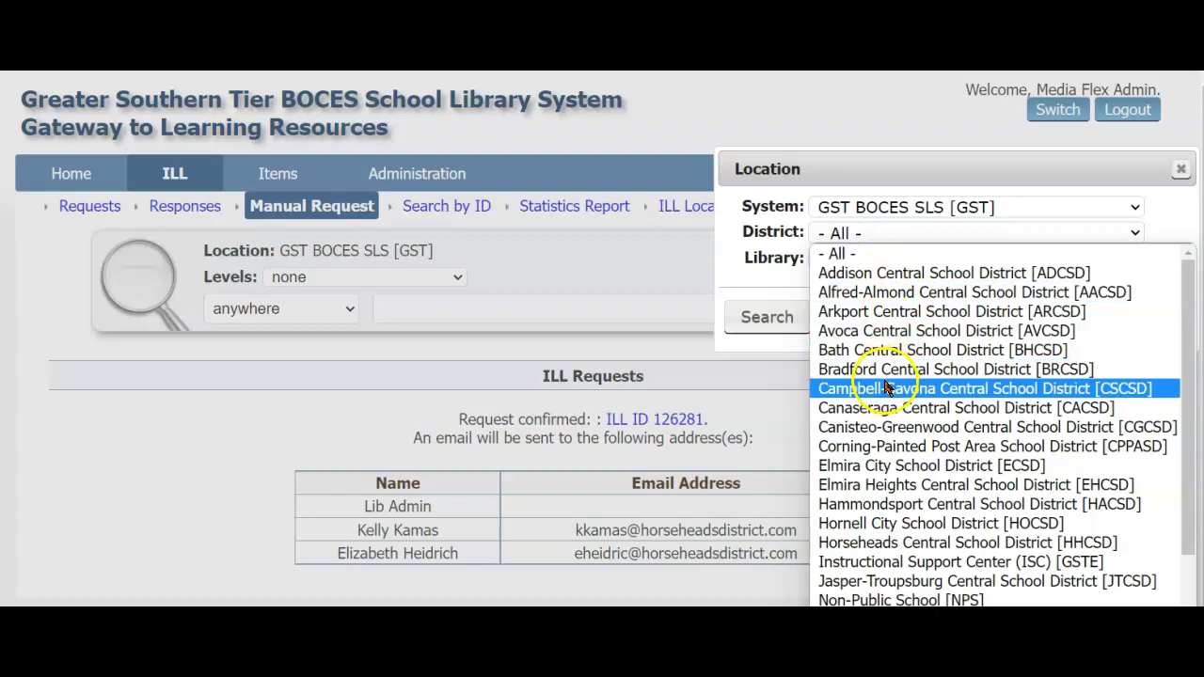
pyautogui.click(849, 446)
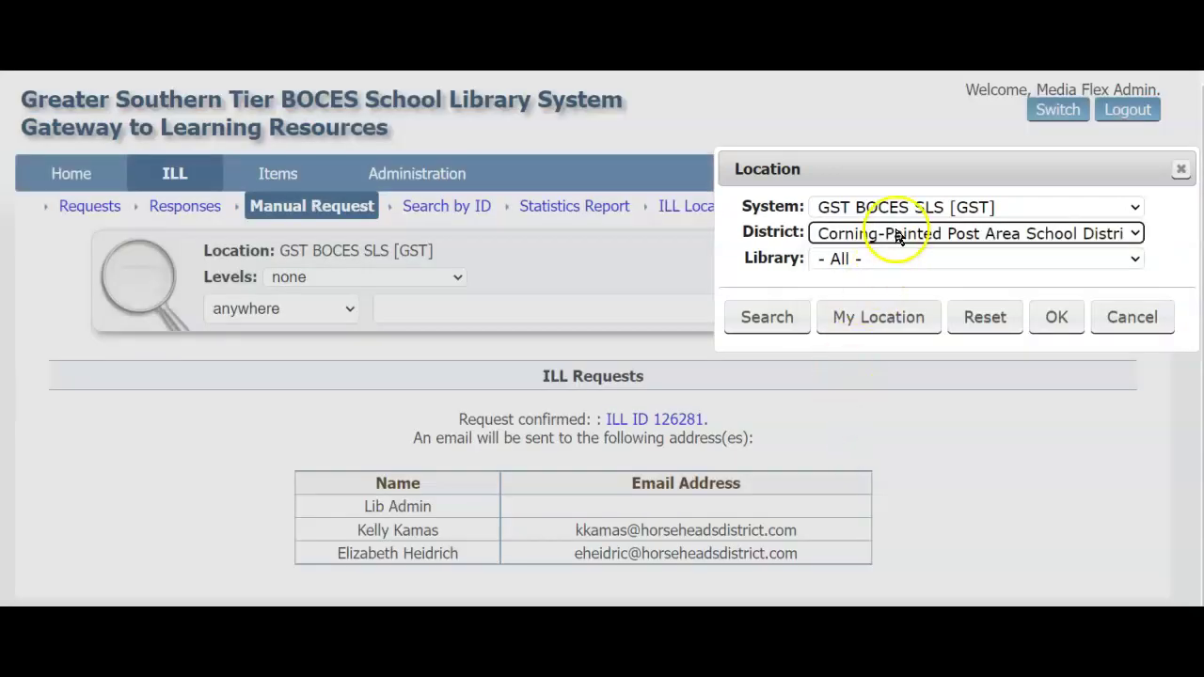